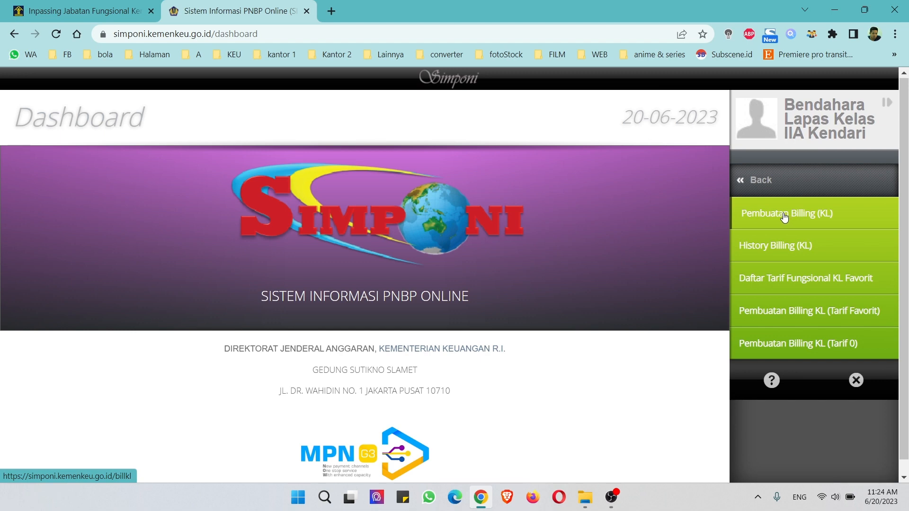
Step: Start a new K/L billing and complete the payer name as LAPAS KELAS IIA KENDARI
left_click(784, 217)
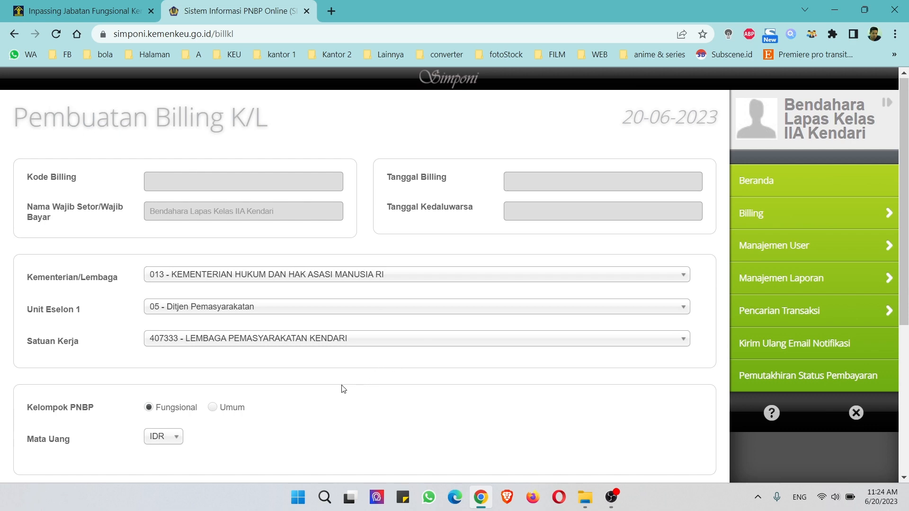
scroll(343, 389, "down", 4)
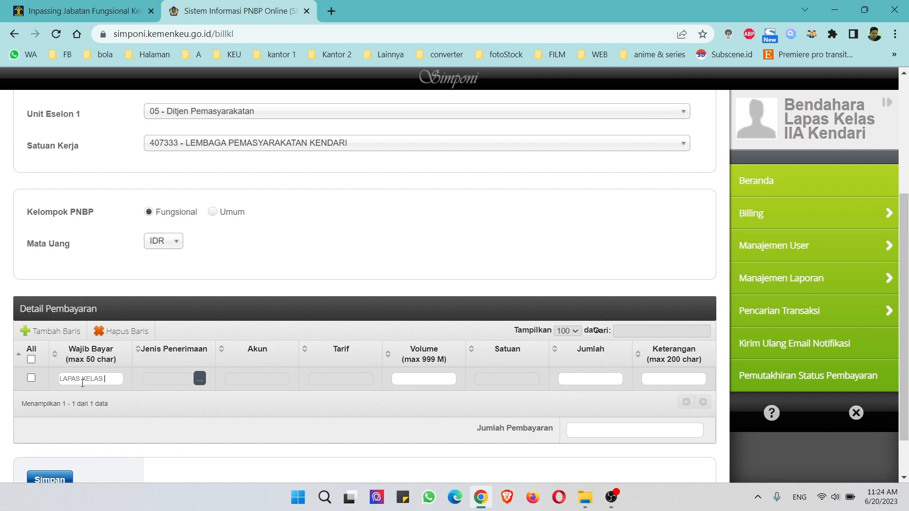
type("KENDARI")
Step: Choose the KERJASAMA receipt type (002796) under the 2019028 PNBP tariff regulation
left_click(200, 379)
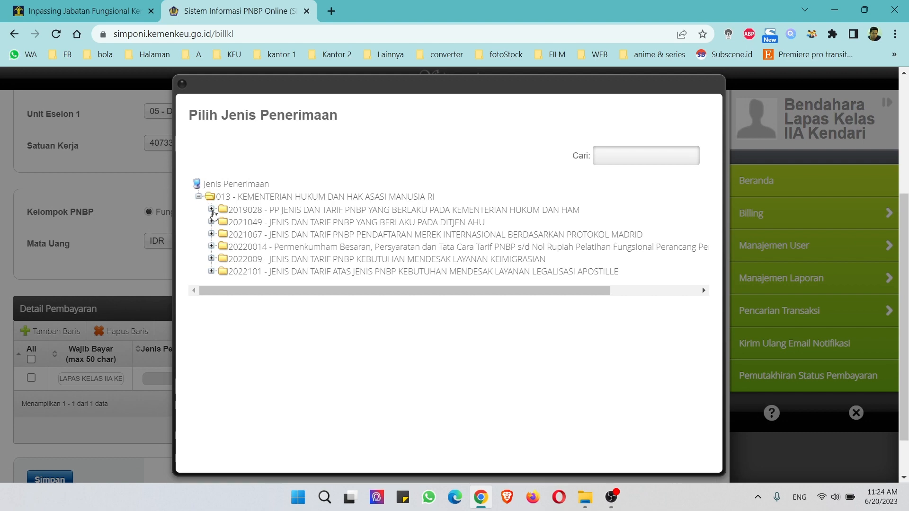
left_click(213, 211)
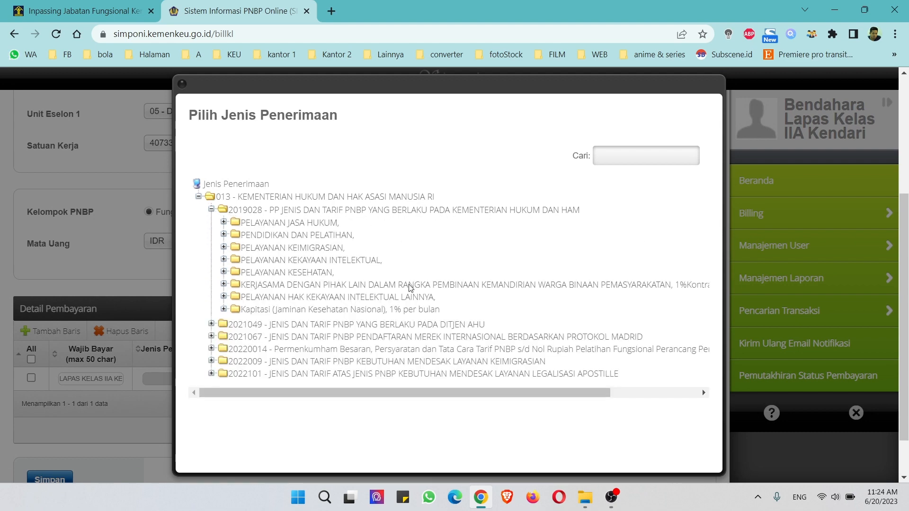
left_click(409, 284)
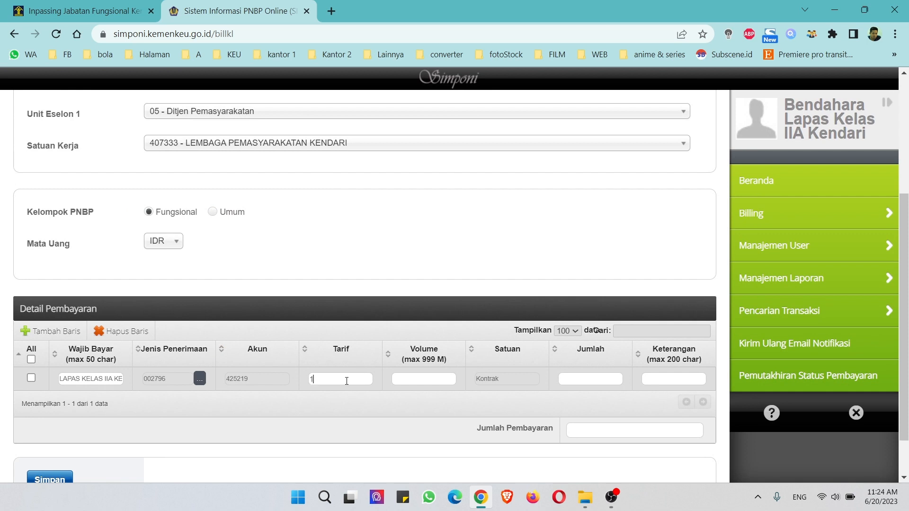
Step: Enter a 1,500,000 tariff and the description 'PENERIMAAN BULAN JUNI 2023'
left_click(346, 381)
type("1500000")
type("1")
key("Tab")
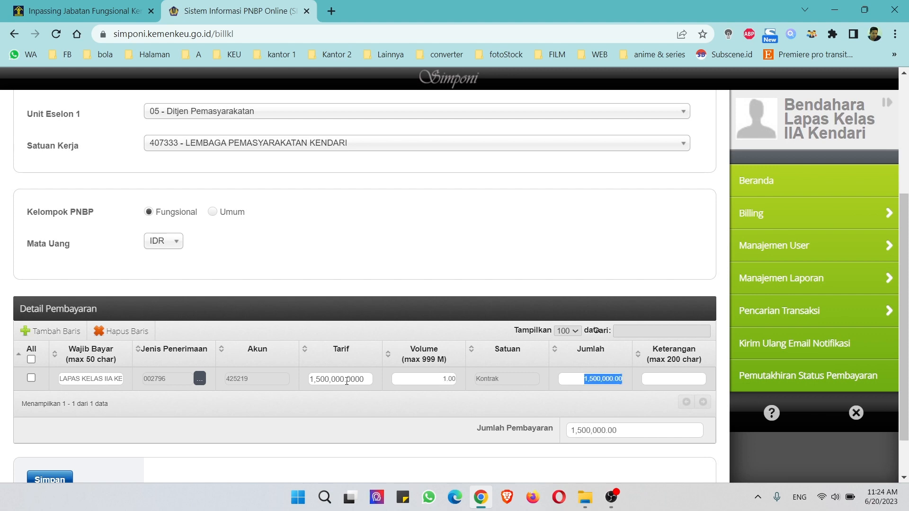
key("Tab")
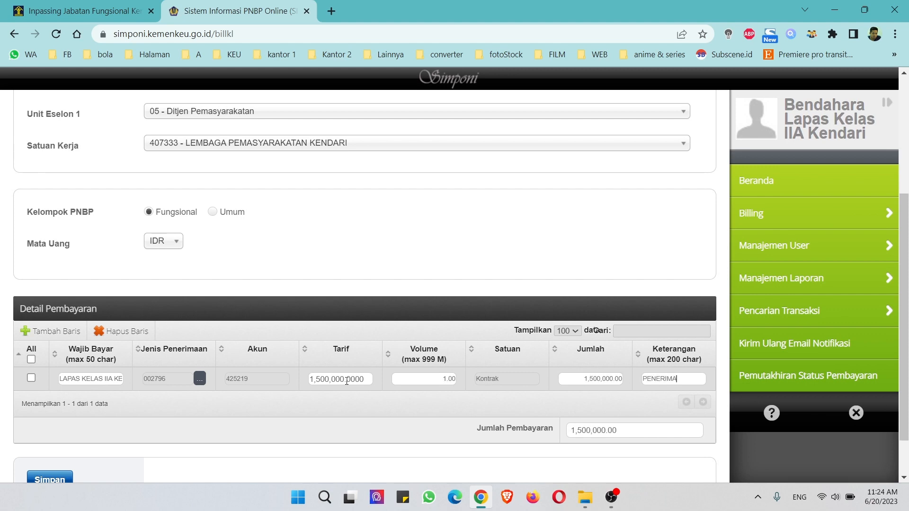
type("PENERIMAAN BULAN JUNI 2023")
key("Left")
key("Left")
key("Left")
key("Left")
key("Left")
key("Left")
key("Left")
key("Left")
key("Left")
key("Left")
key("Left")
key("Left")
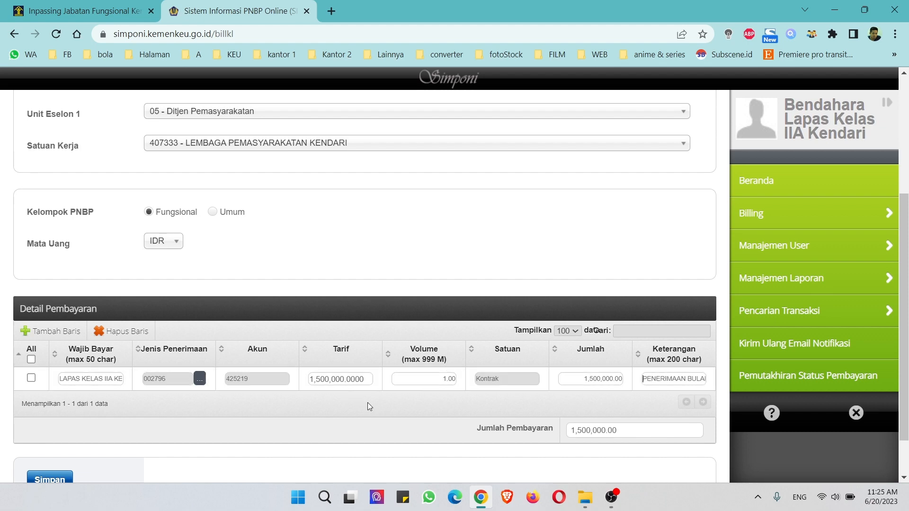
scroll(81, 432, "down", 1)
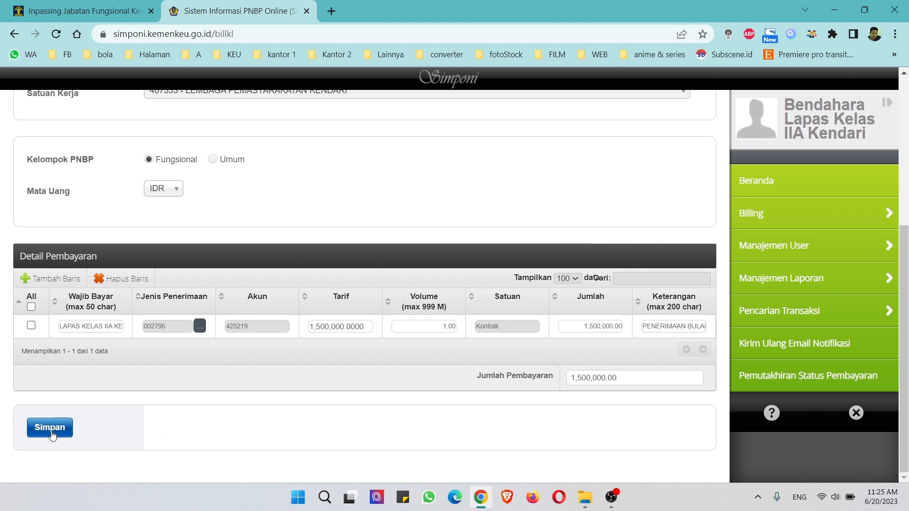
Step: Save the billing and confirm its processing
left_click(52, 431)
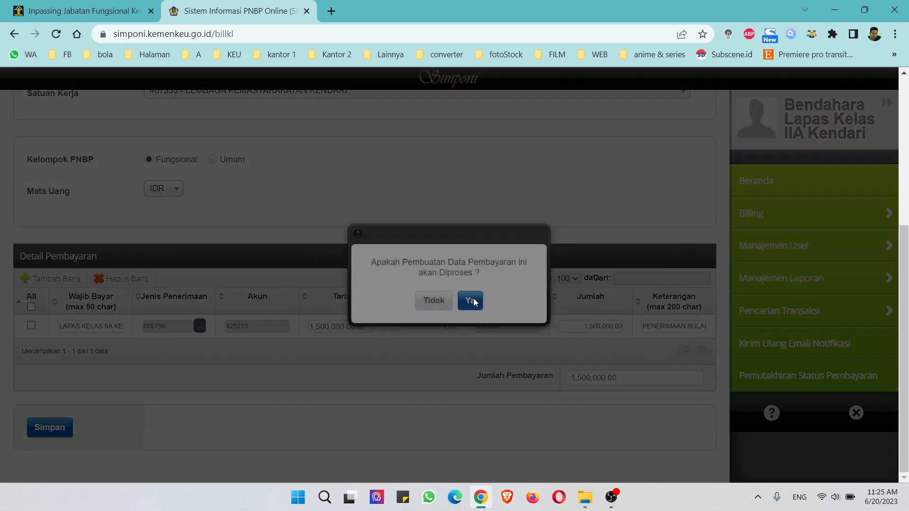
left_click(470, 301)
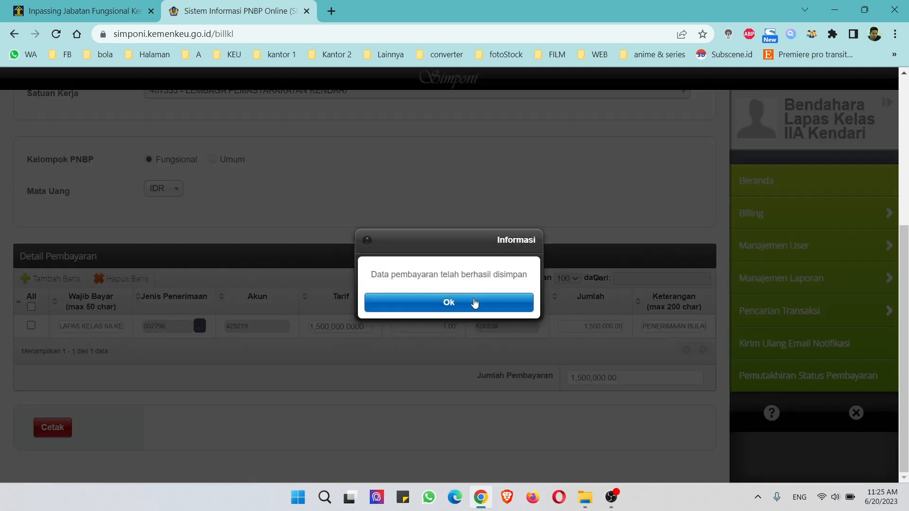
left_click(441, 303)
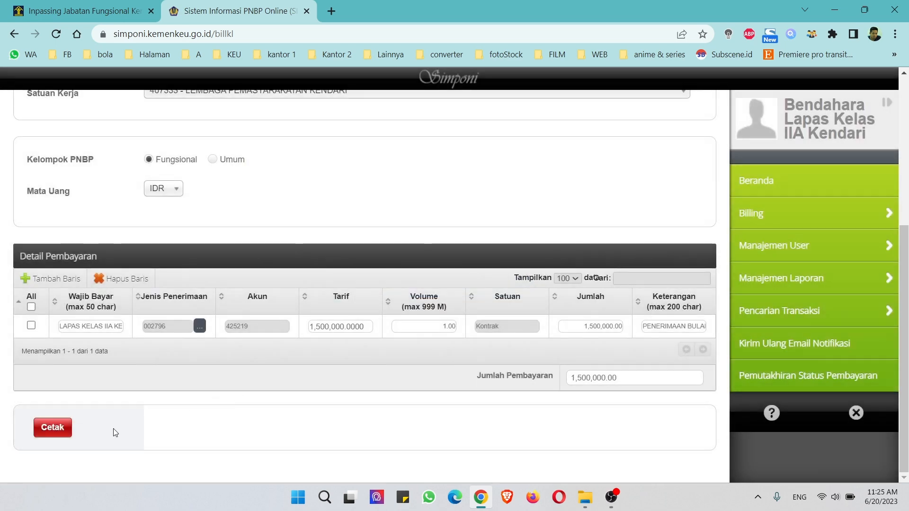
left_click(62, 428)
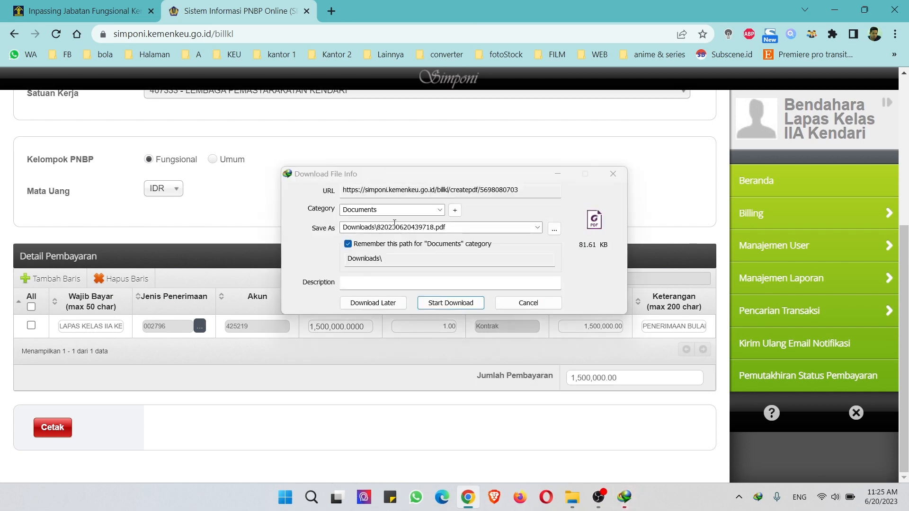
left_click(451, 305)
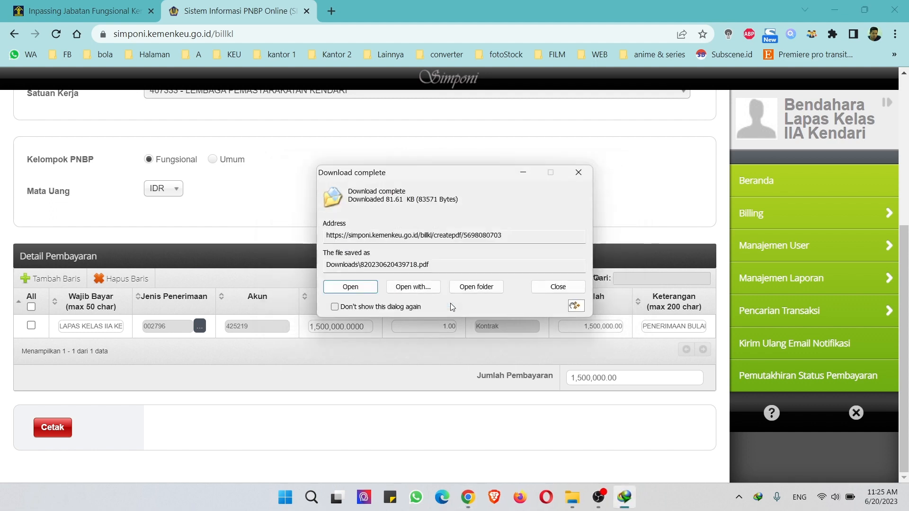
left_click(475, 287)
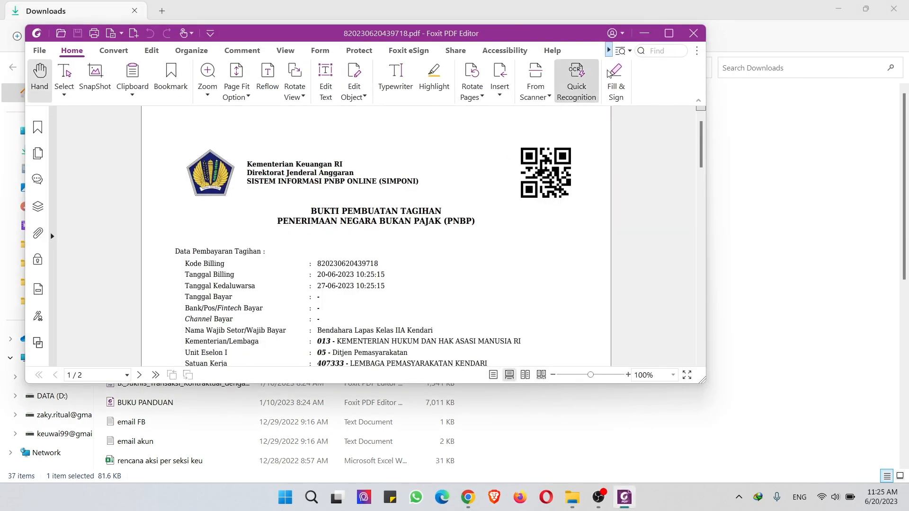
Step: Maximize the receipt in Foxit and select the Kode Billing number
left_click(668, 34)
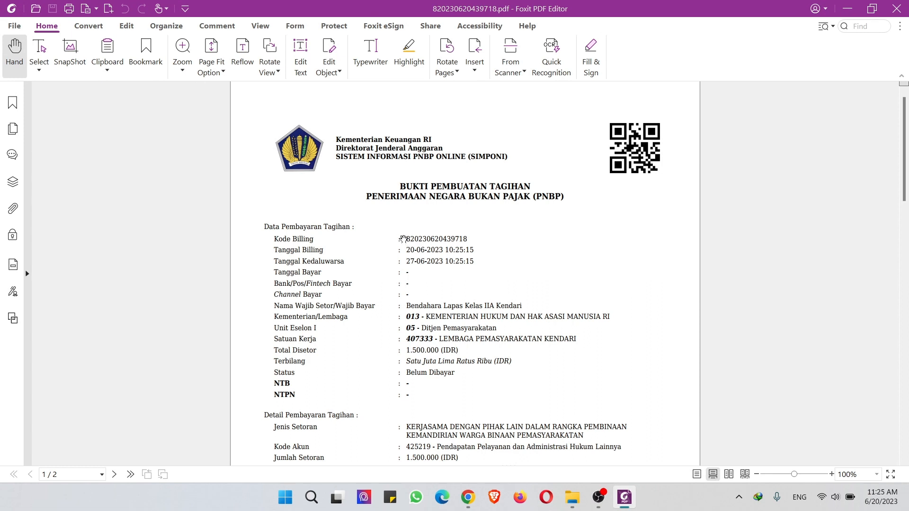
left_click_drag(406, 237, 470, 236)
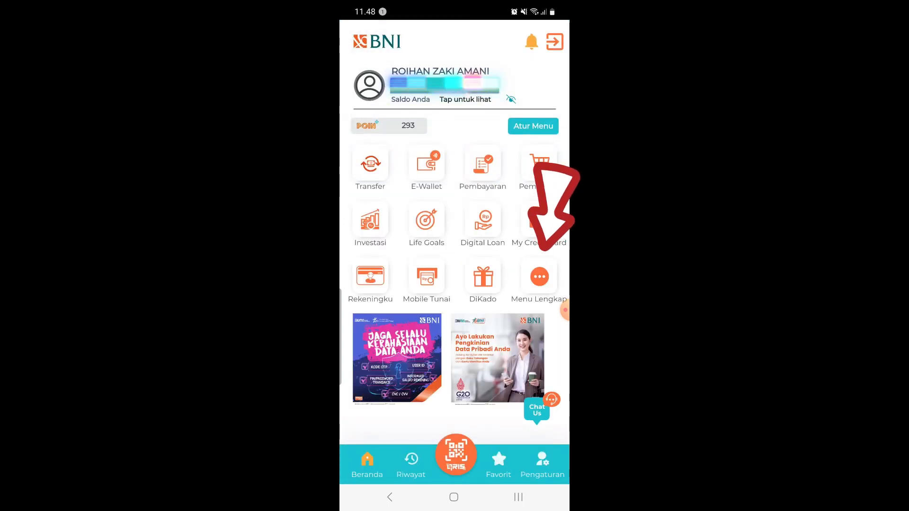
Step: Go to the Penerimaan Negara payment page in BNI Mobile Banking
left_click(539, 277)
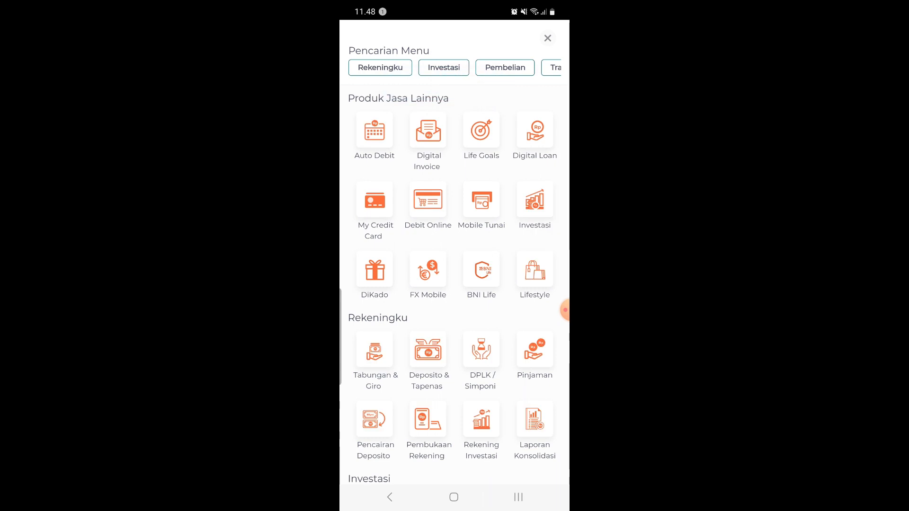
scroll(454, 284, "down", 6)
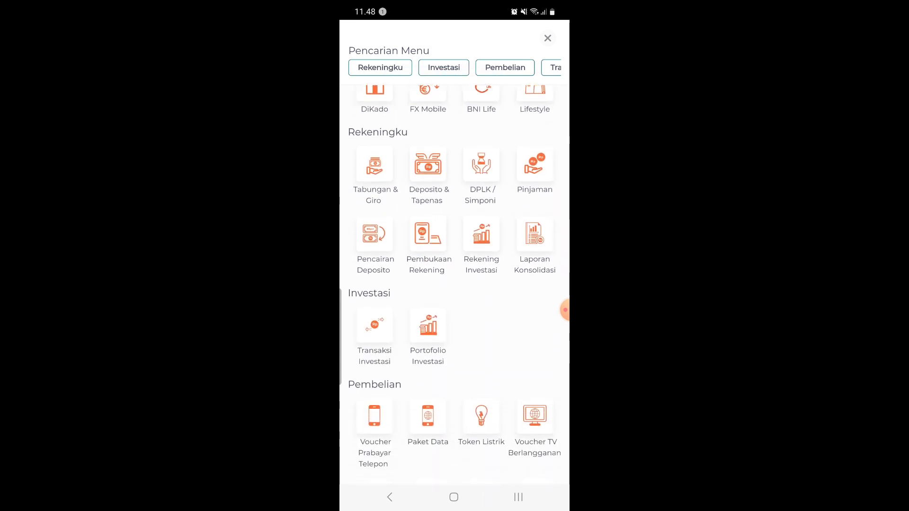
scroll(454, 284, "down", 2)
scroll(454, 284, "down", 4)
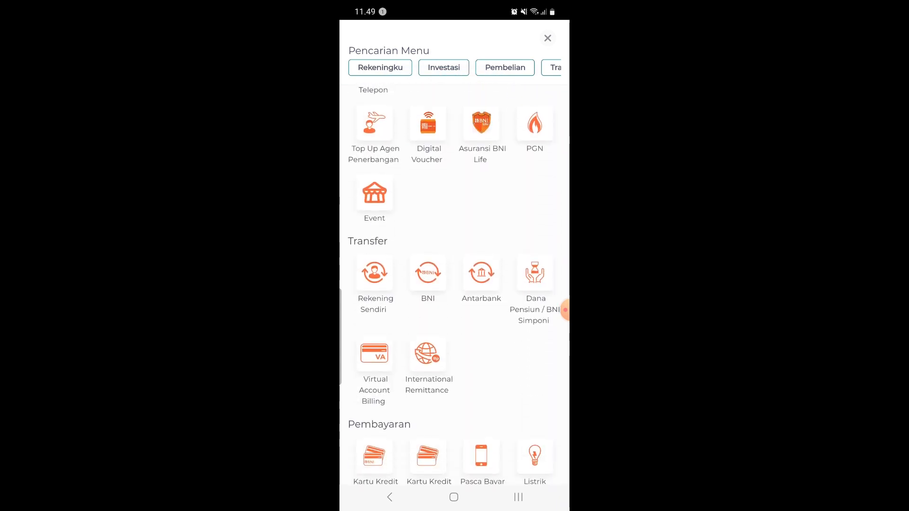
scroll(454, 284, "down", 4)
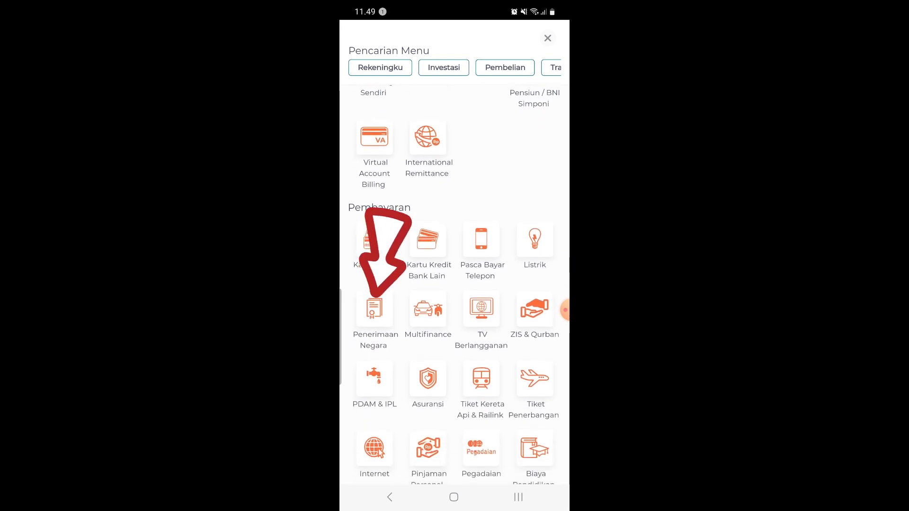
left_click(374, 310)
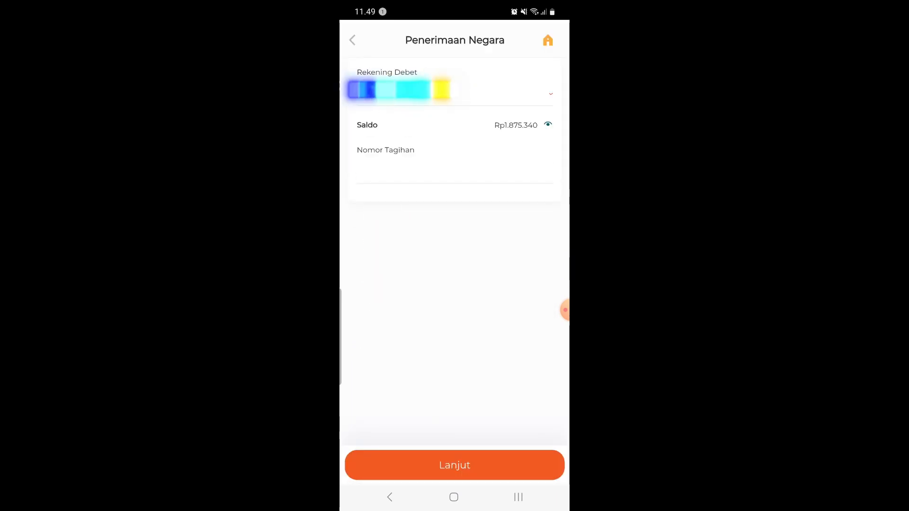
left_click(454, 171)
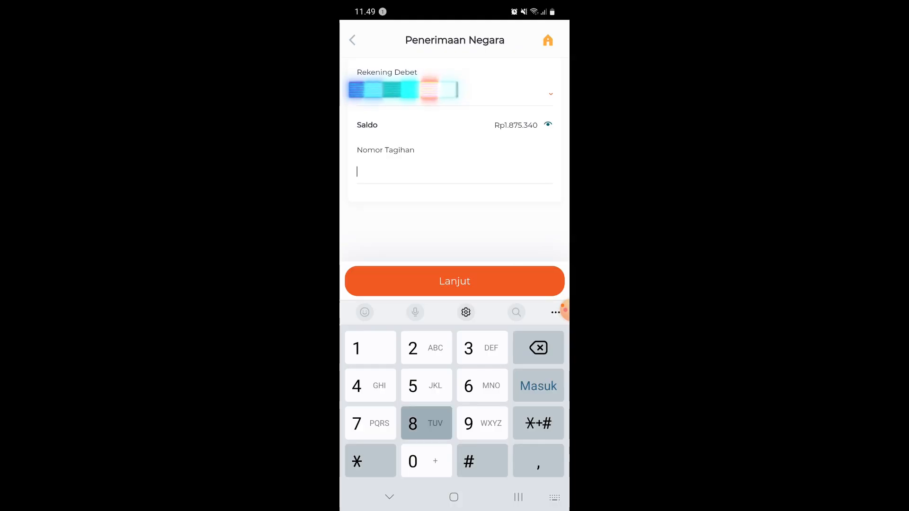
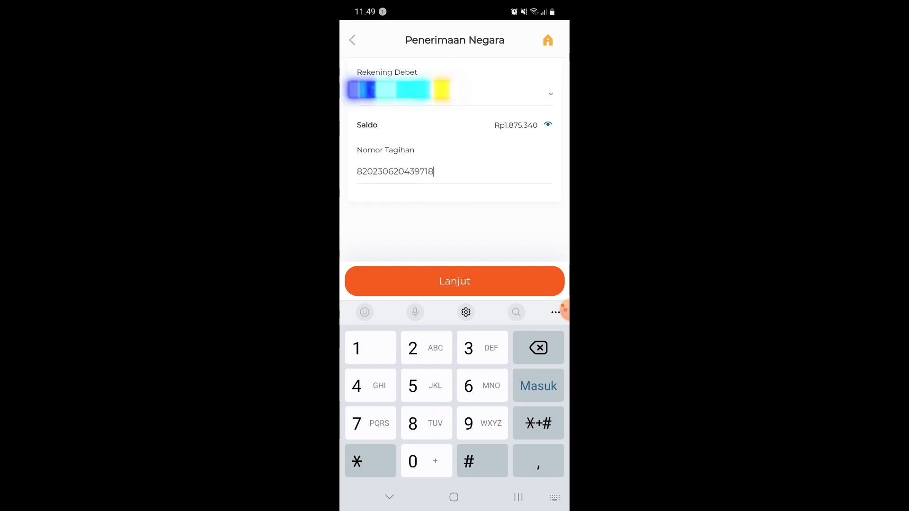
left_click(454, 282)
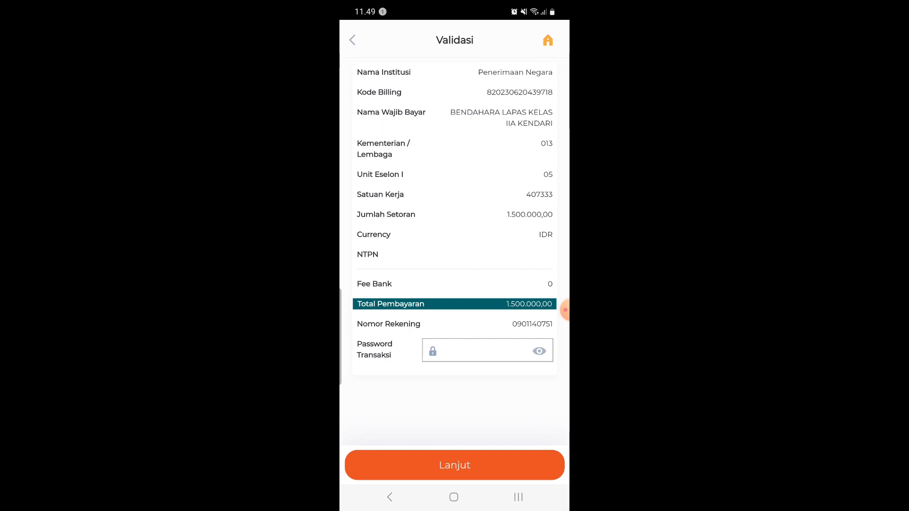
Step: Enter the transaction password and confirm the Rp1.500.000,00 payment
left_click(487, 350)
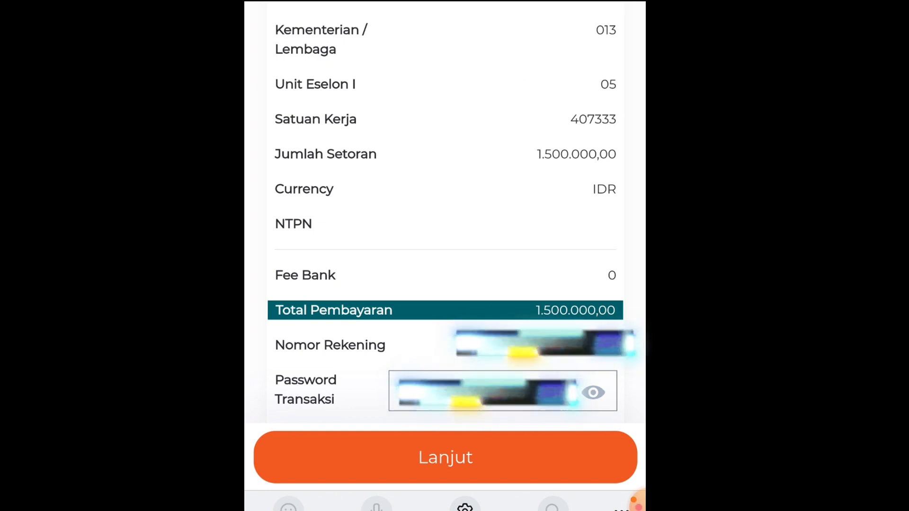
type("4")
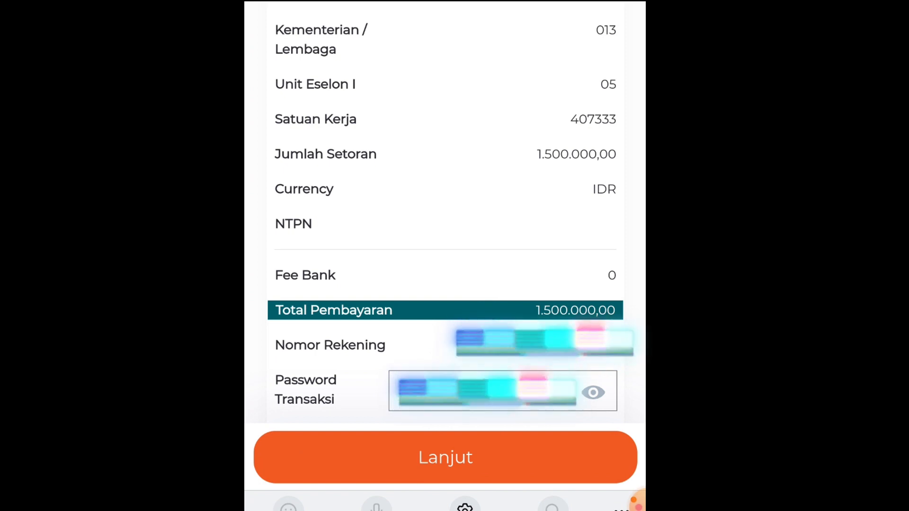
left_click(446, 457)
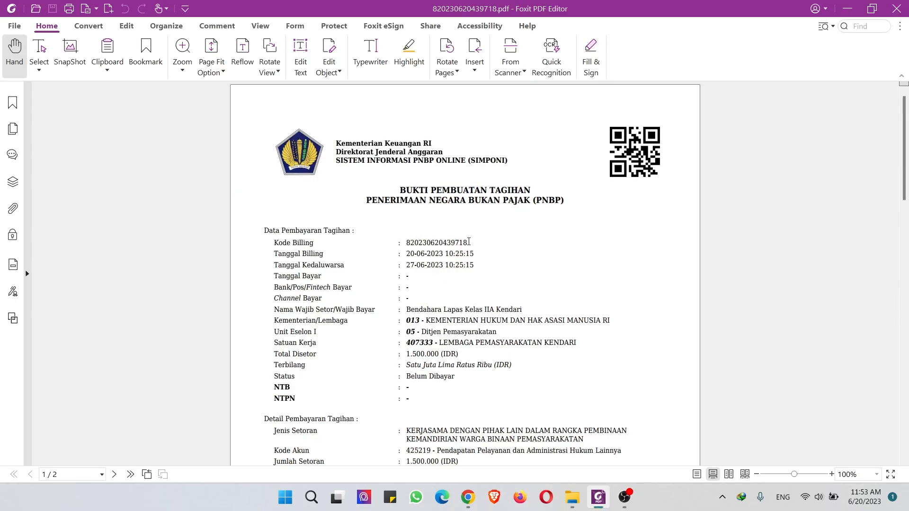
Step: Copy the Kode Billing value from the receipt and return to SIMPONI in Chrome
left_click_drag(468, 242, 409, 247)
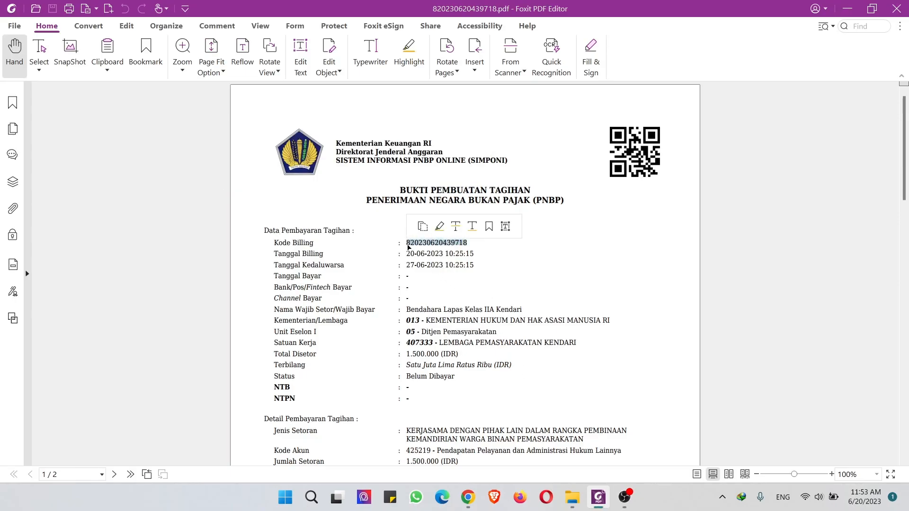
right_click(410, 246)
left_click(423, 254)
left_click(468, 498)
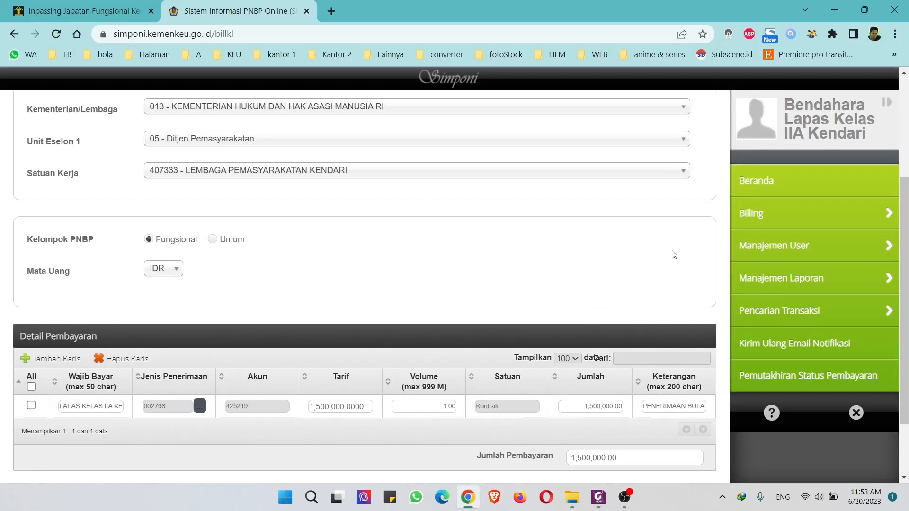
Step: Search transactions by the pasted Kode Billing, find it Sudah Dibayar, and print its receipt
left_click(762, 313)
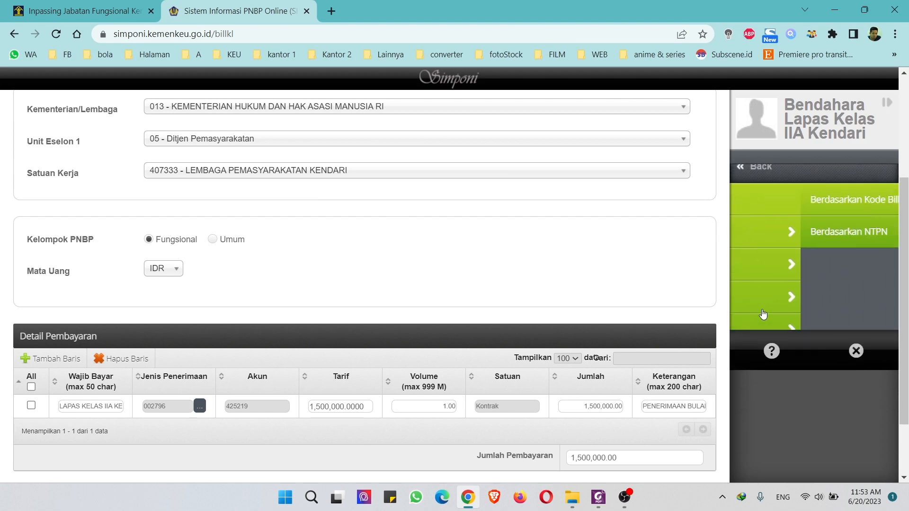
left_click(776, 216)
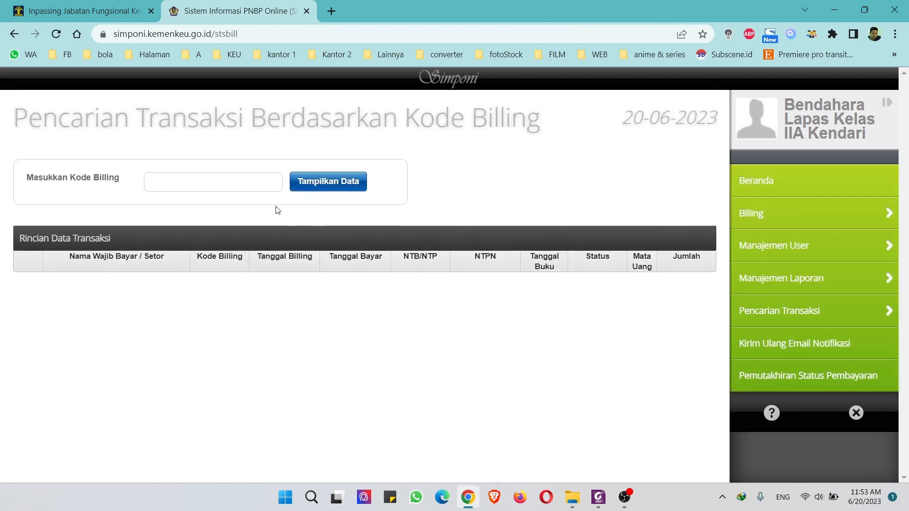
left_click(244, 184)
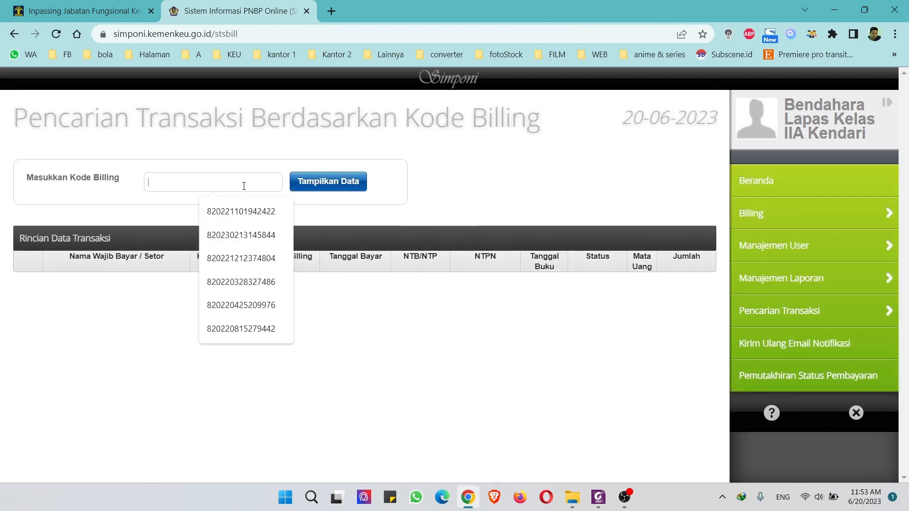
right_click(240, 184)
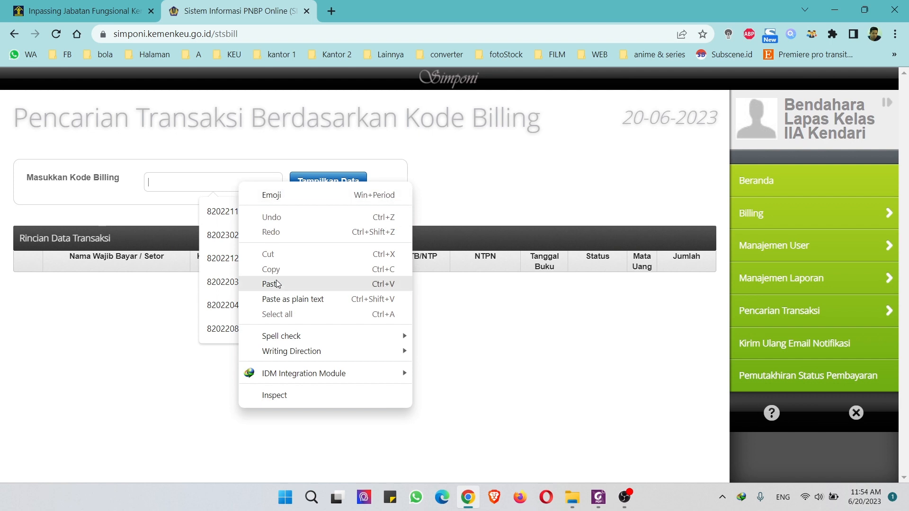
left_click(270, 284)
left_click(336, 183)
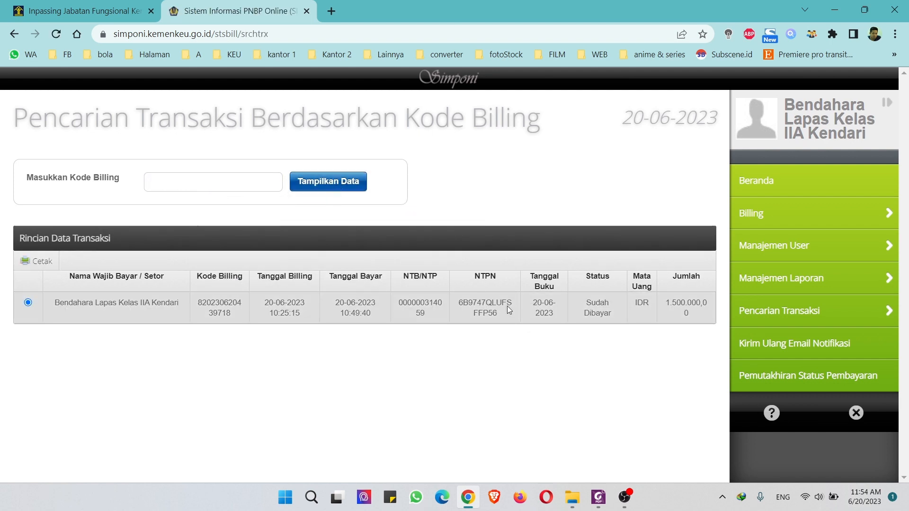
left_click(36, 263)
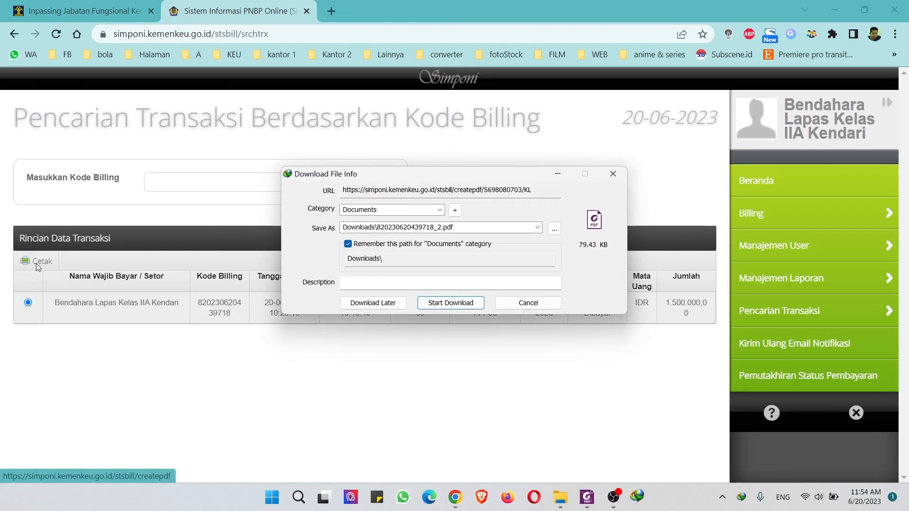
left_click(452, 303)
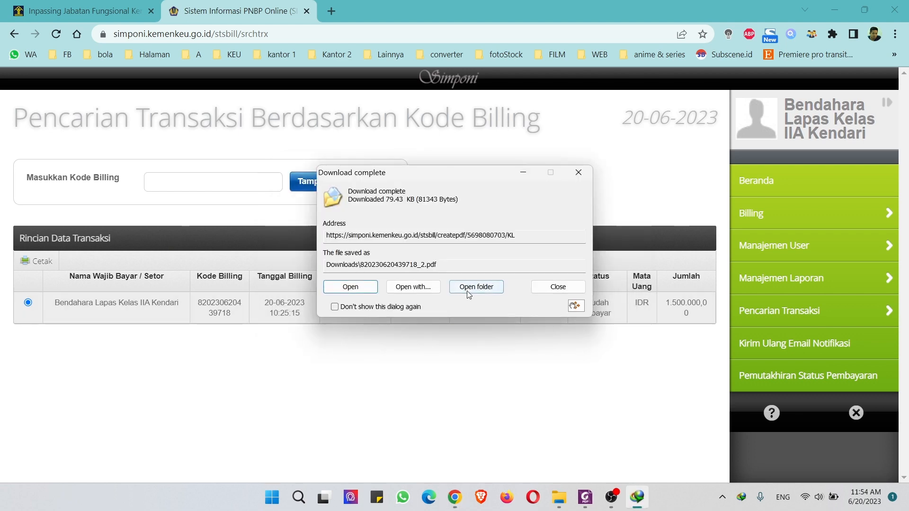
left_click(476, 287)
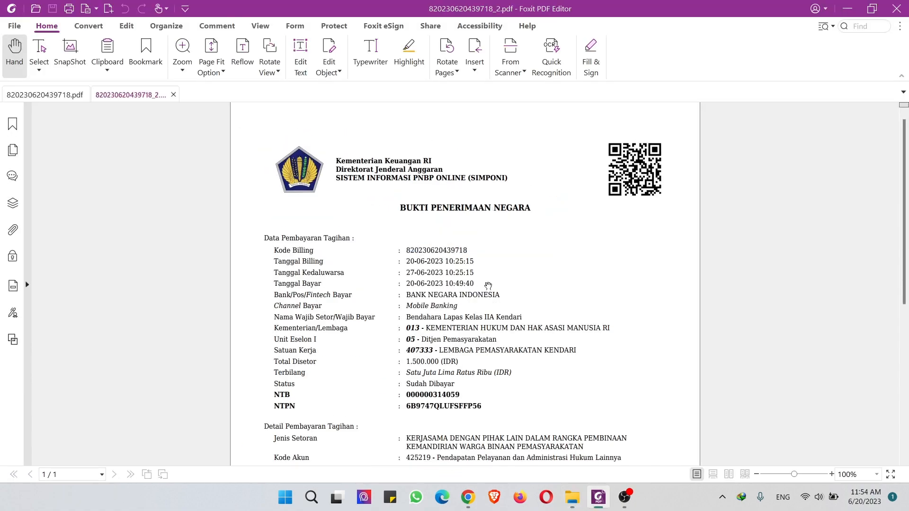
scroll(485, 248, "down", 3)
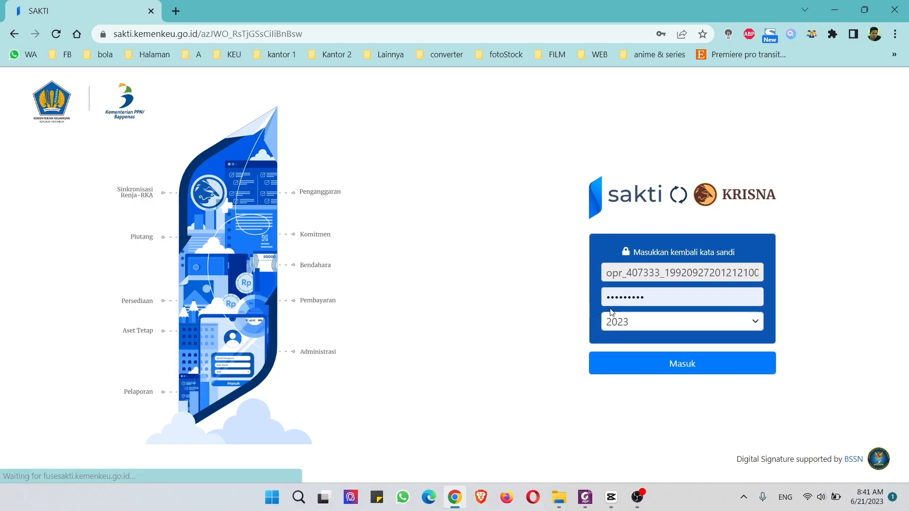
Step: Sign in to SAKTI and expand the Bendahara module's submenus
left_click(664, 367)
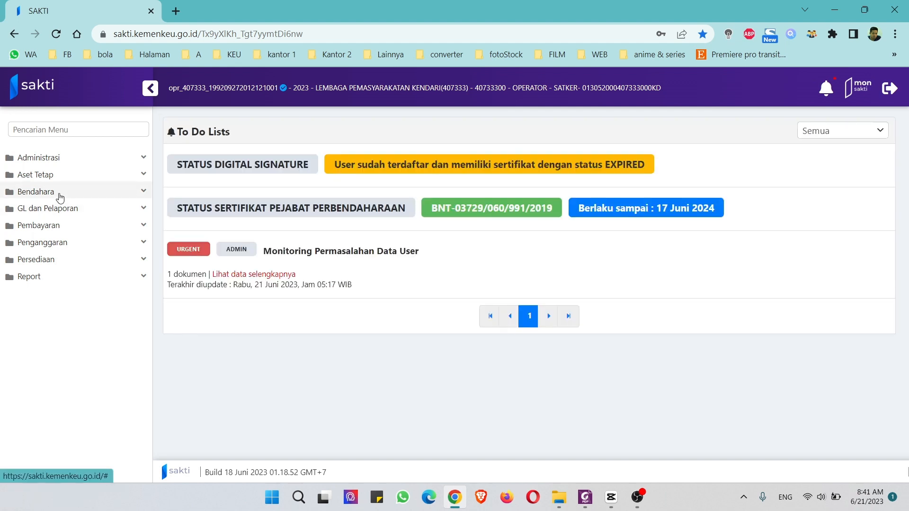
left_click(61, 197)
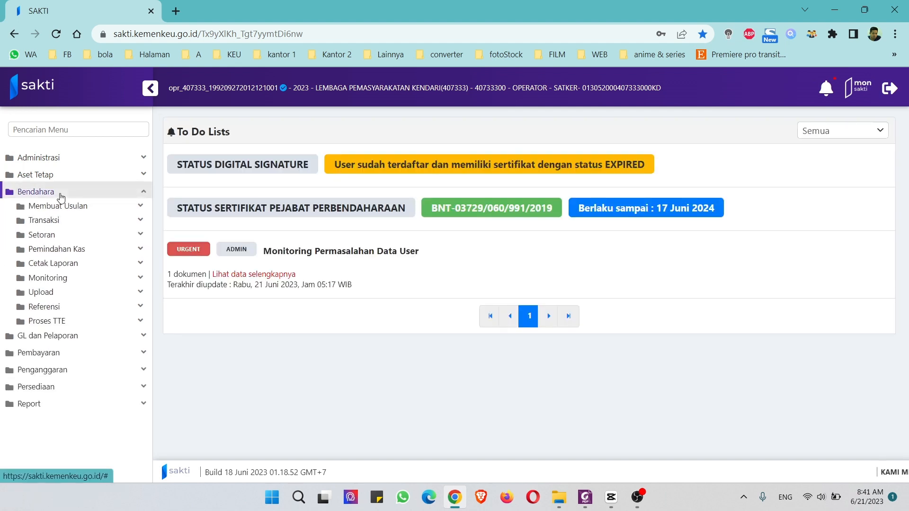
Step: Open the Setoran UP/TUP/PNBP Bendahara Pengeluaran form and start a new deposit entry
left_click(60, 237)
left_click(116, 278)
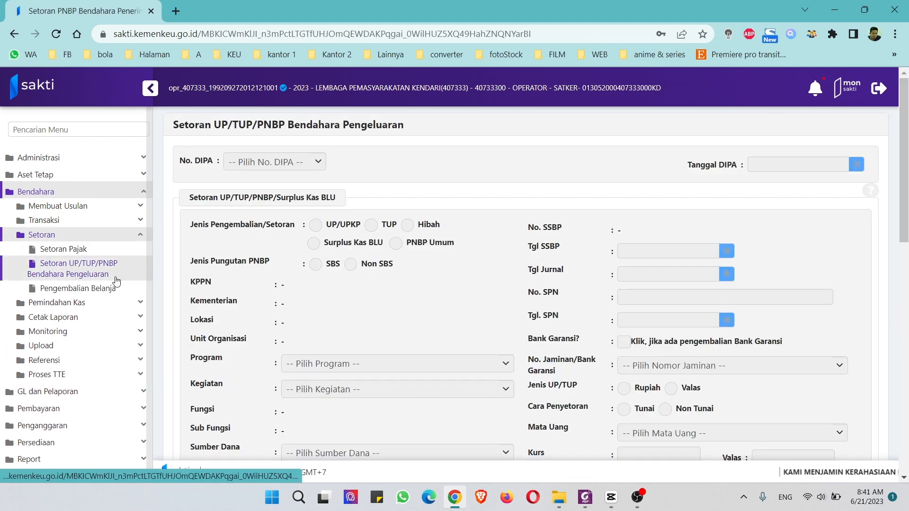
scroll(623, 322, "down", 6)
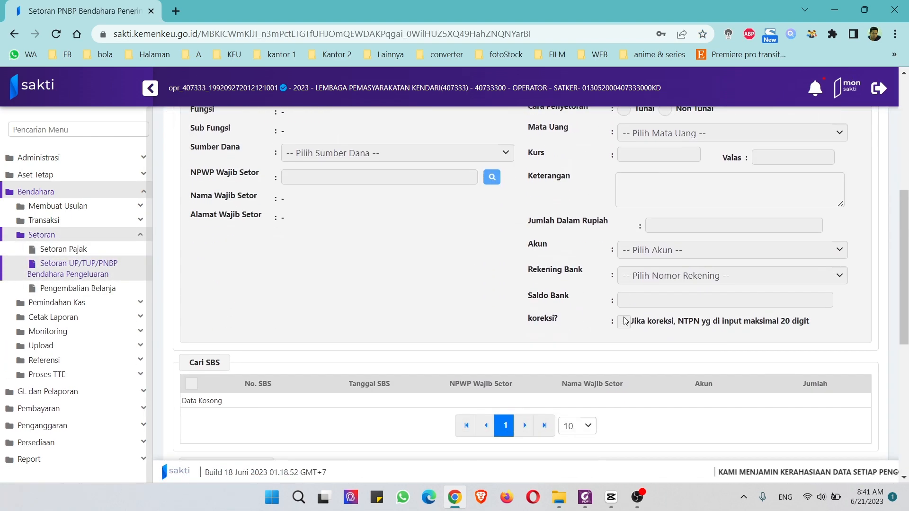
scroll(623, 322, "down", 9)
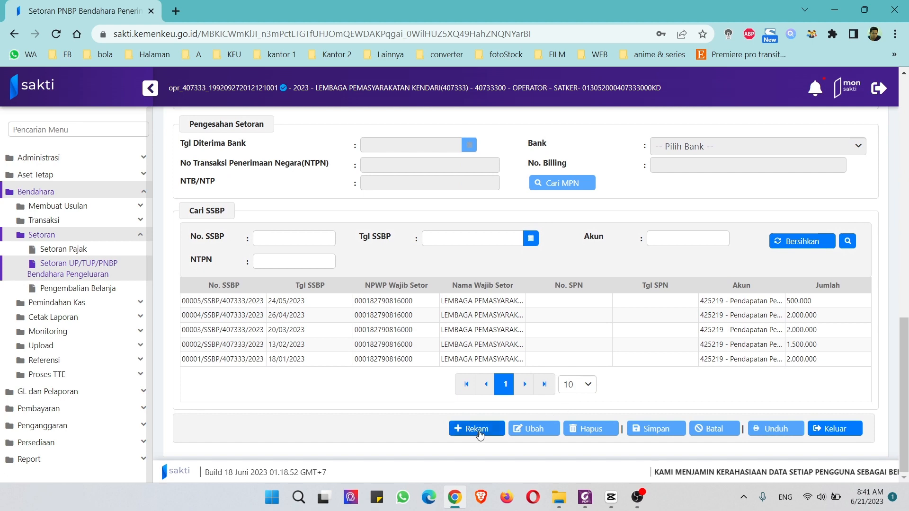
left_click(478, 431)
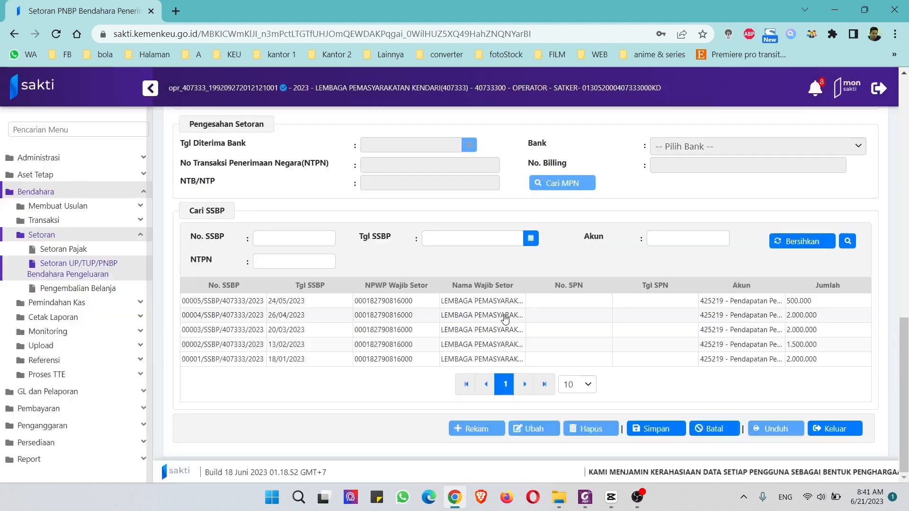
Step: Set the deposit type to PNBP Umum and mark the levy as Non SBS
scroll(565, 329, "up", 10)
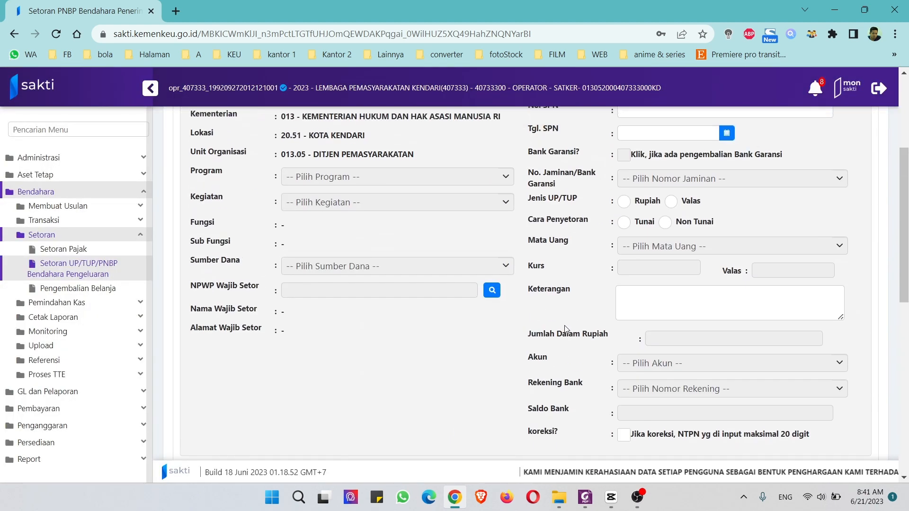
scroll(564, 329, "up", 4)
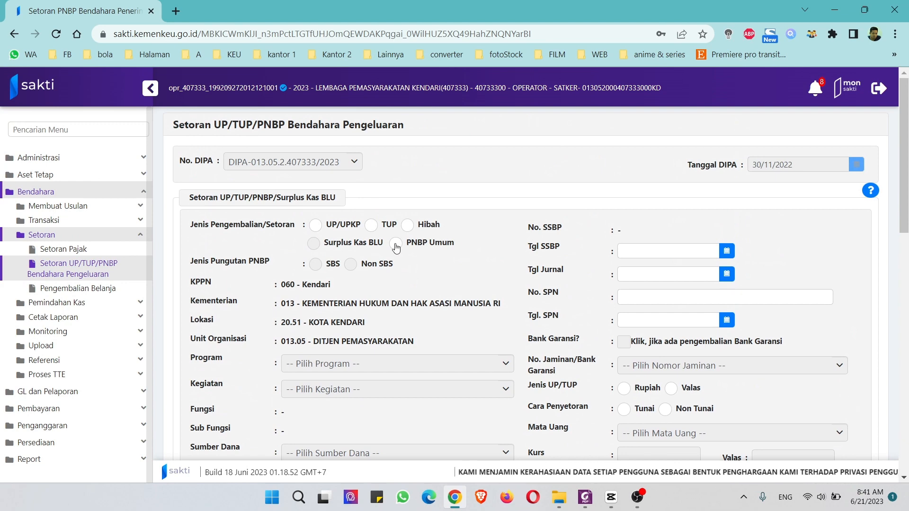
left_click(396, 244)
left_click(350, 265)
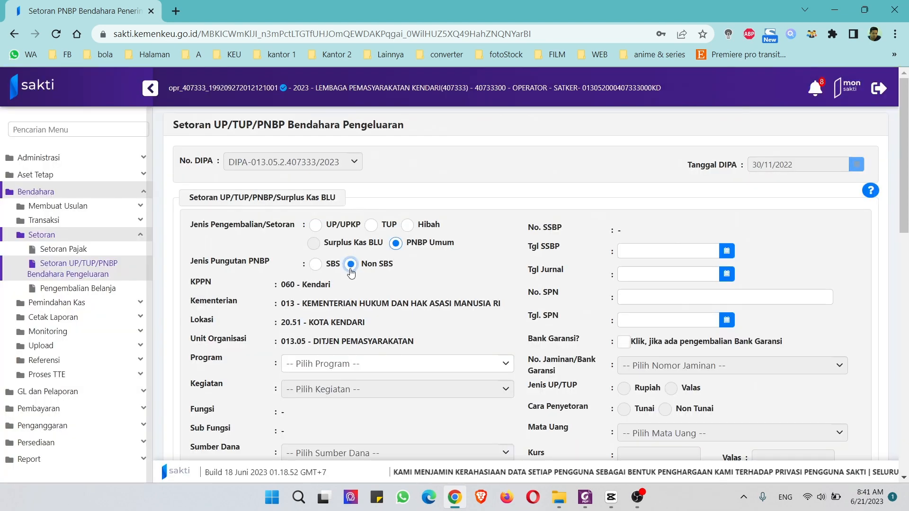
Step: Choose program 013.05.BF and activity 013.05.BF.5252 - Penyelenggaraan Pemasyarakatan di Wilayah
left_click(449, 363)
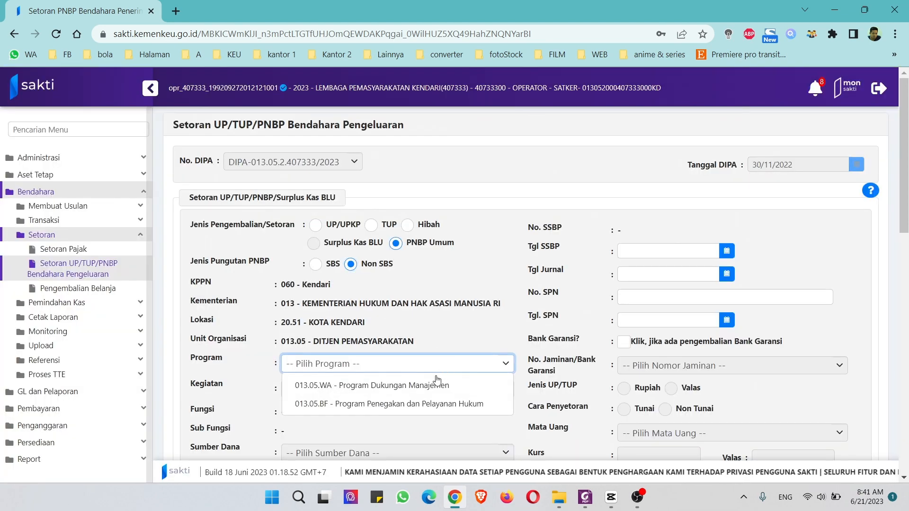
left_click(409, 408)
scroll(386, 284, "down", 3)
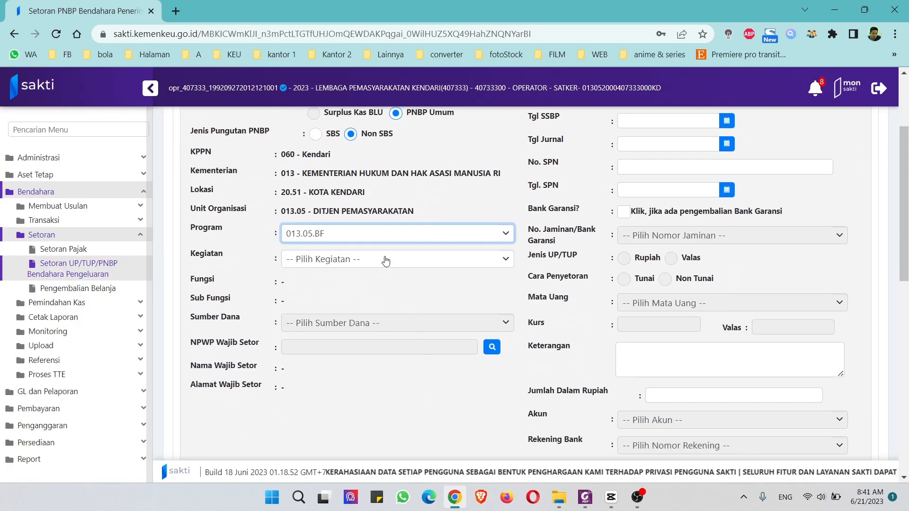
left_click(386, 261)
left_click(384, 287)
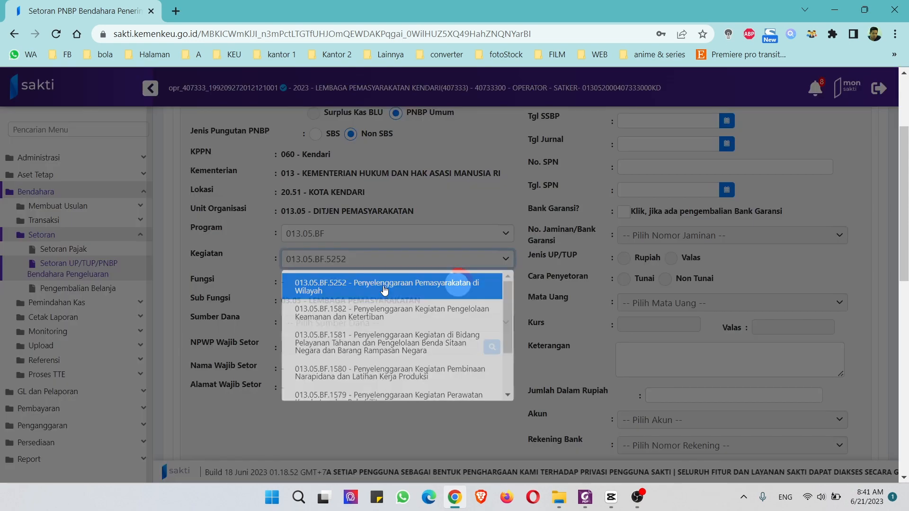
Step: Look up the NPWP records and select LEMBAGA PEMASYARAKATAN KENDARI as the depositor
left_click(494, 348)
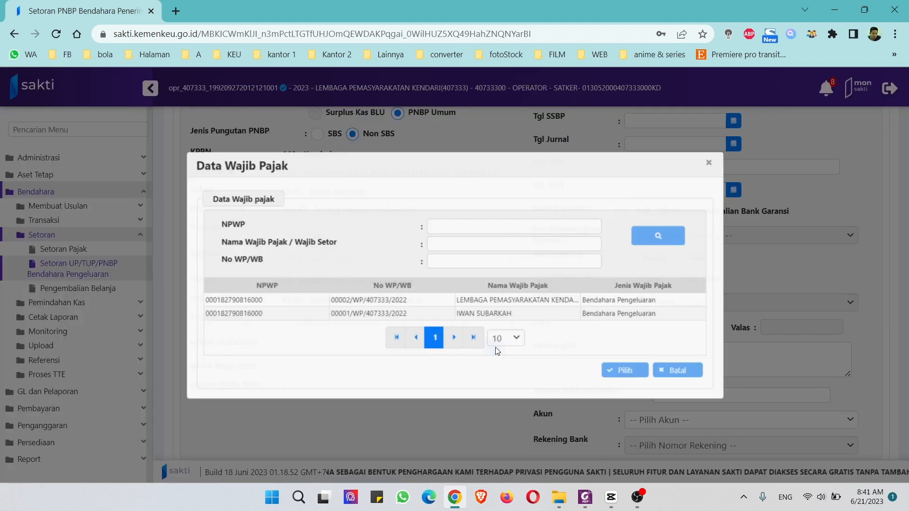
left_click(498, 301)
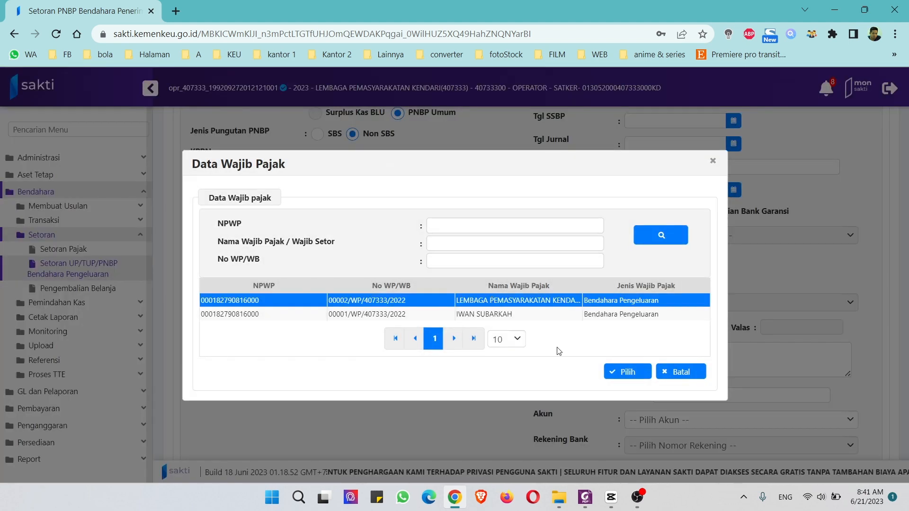
left_click(627, 372)
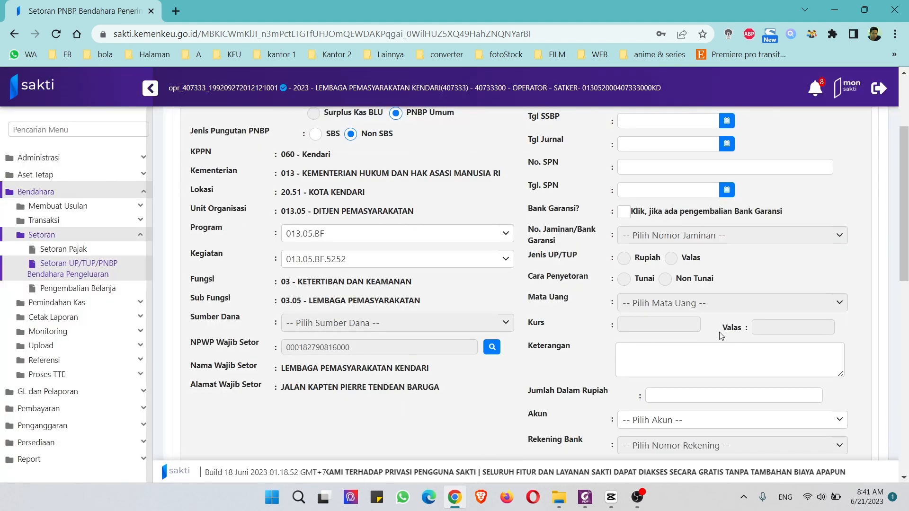
Step: Set the Tgl SSBP date to 20 June 2023 using the calendar
scroll(720, 335, "up", 1)
left_click(727, 187)
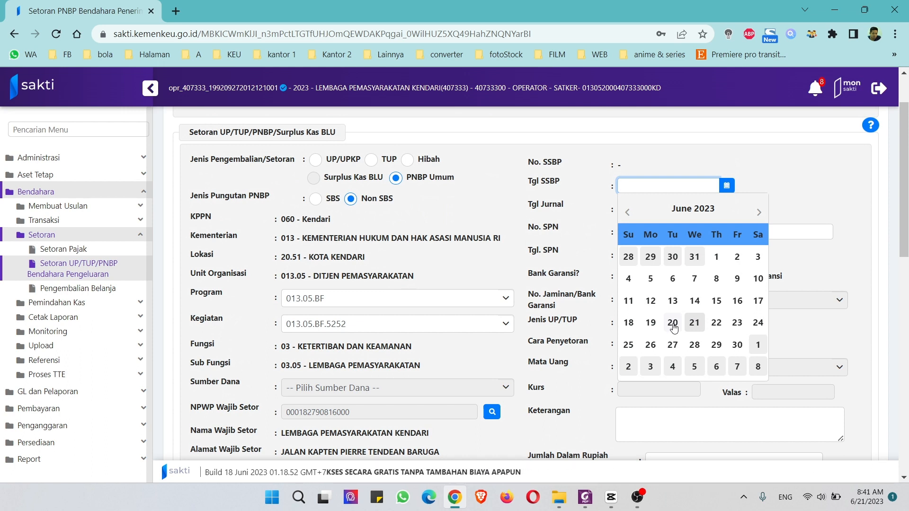
left_click(672, 324)
scroll(685, 328, "down", 3)
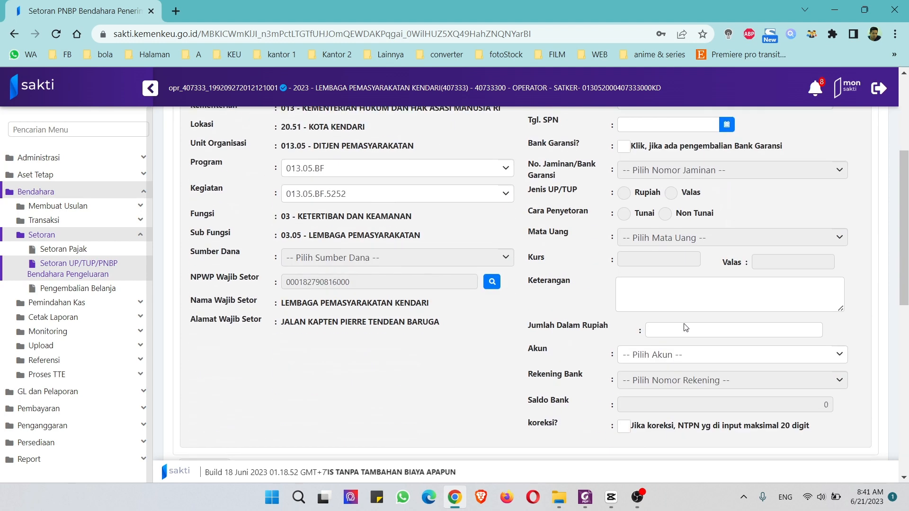
left_click(676, 302)
Step: Copy the receipt's description PENERIMAAN BULAN JUNI 2023 into the SAKTI Keterangan field
left_click(586, 497)
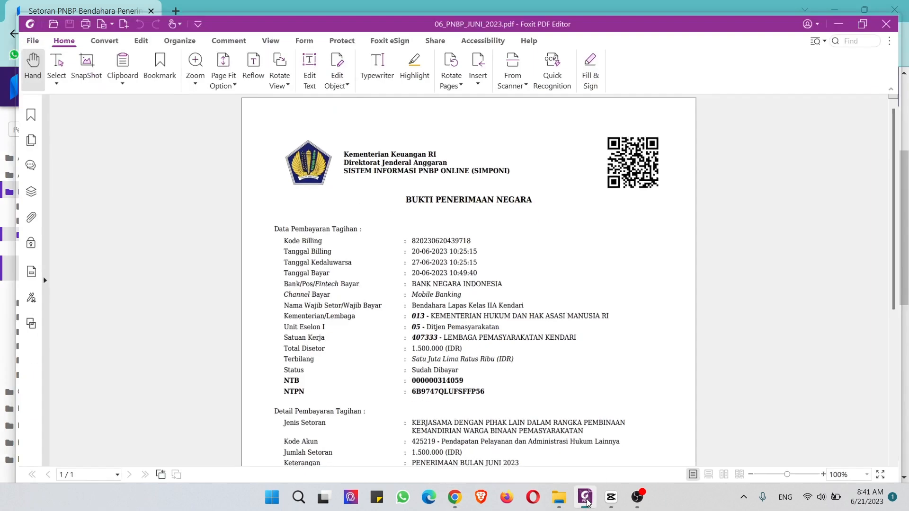
scroll(489, 395, "down", 1)
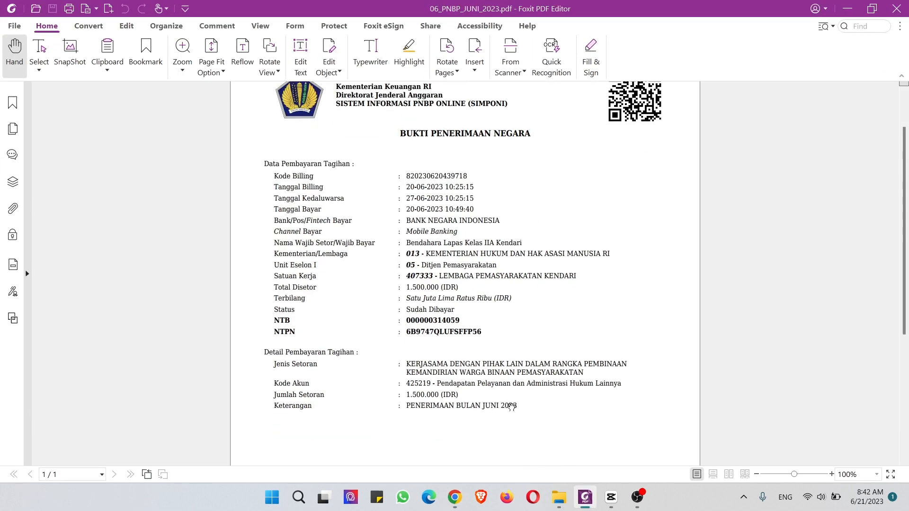
left_click_drag(511, 405, 408, 405)
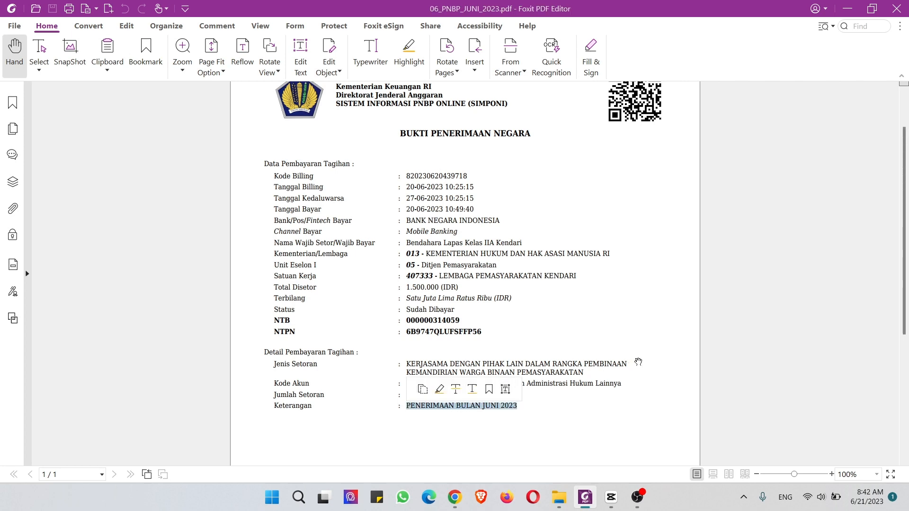
key("alt+Tab")
type("PENERIMAAN BULAN JUNI 2023")
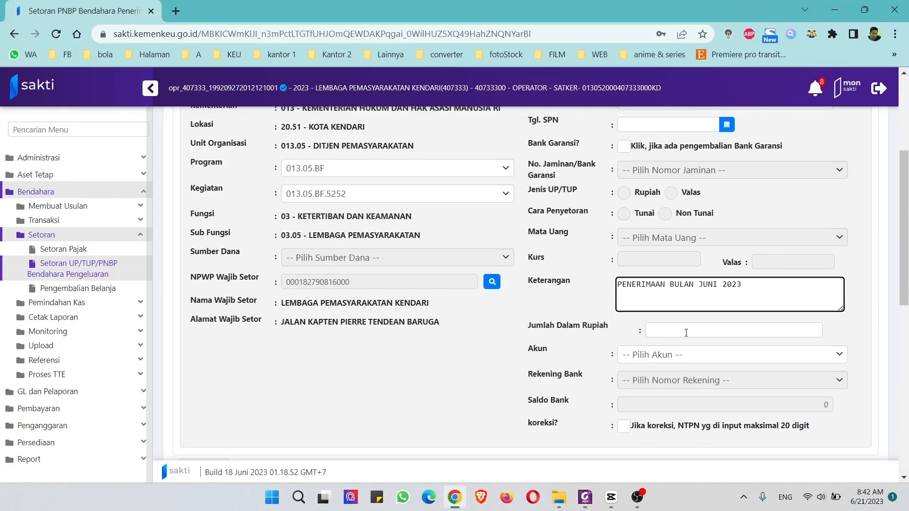
Step: Select the receipt's Total Disetor amount for the Jumlah Dalam Rupiah field
left_click(685, 332)
key("alt+Tab")
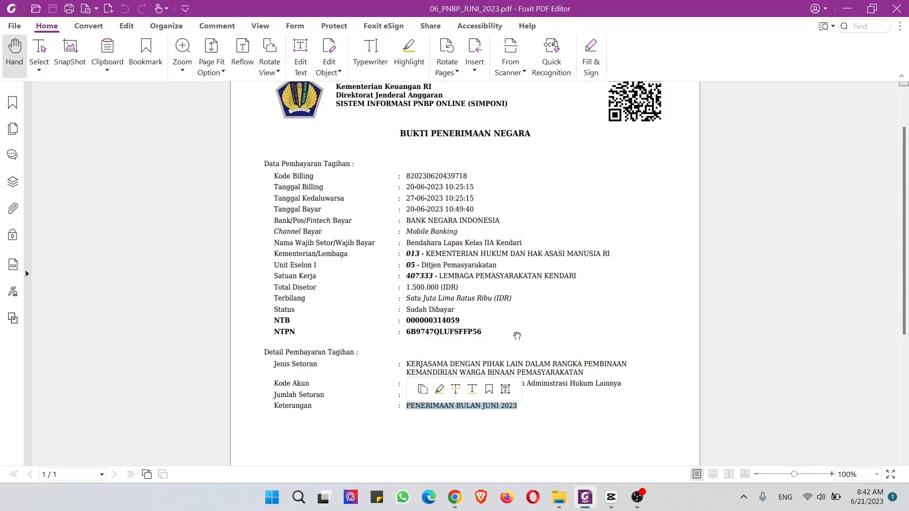
left_click_drag(408, 286, 441, 287)
Step: Paste 1.500.000 into Jumlah Dalam Rupiah and search and pick Akun 425219
key("alt+Tab")
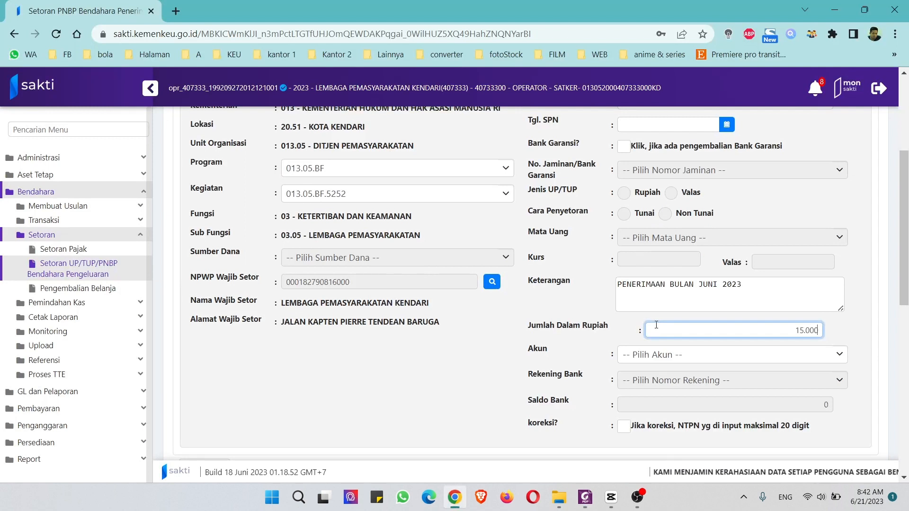
left_click(662, 355)
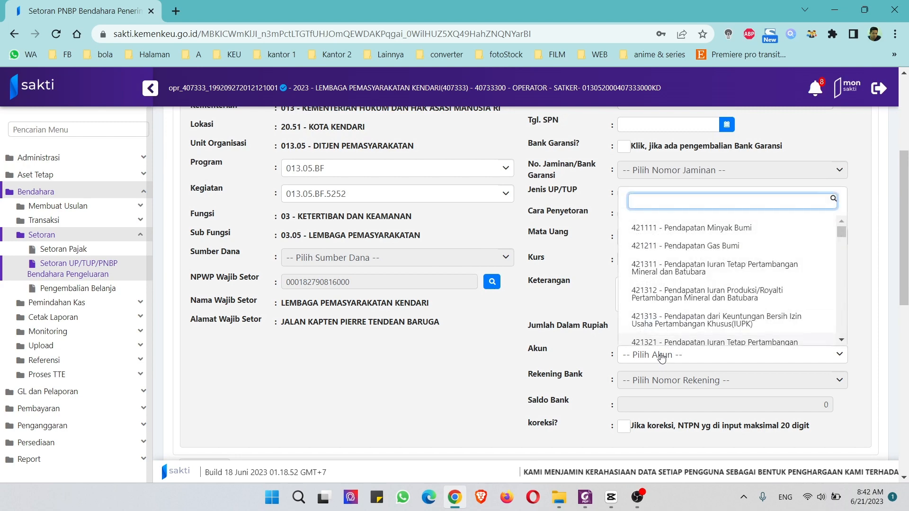
type("425219")
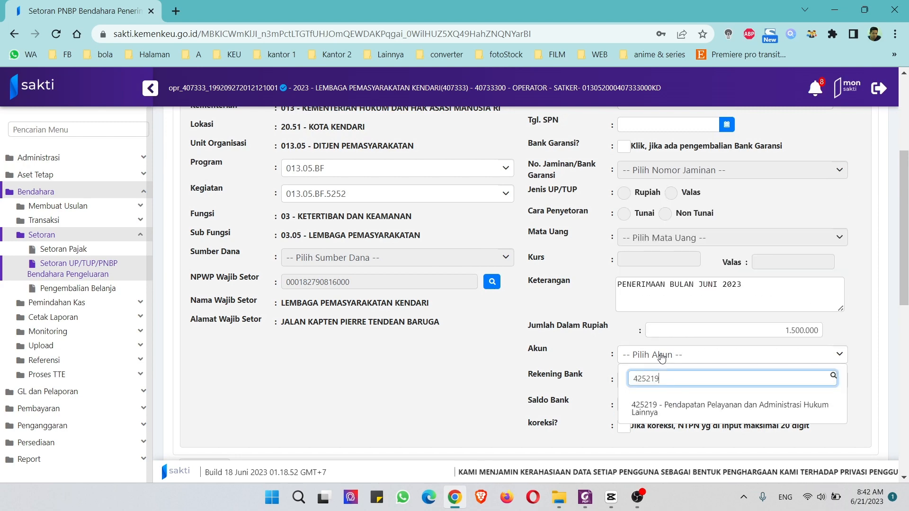
left_click(709, 408)
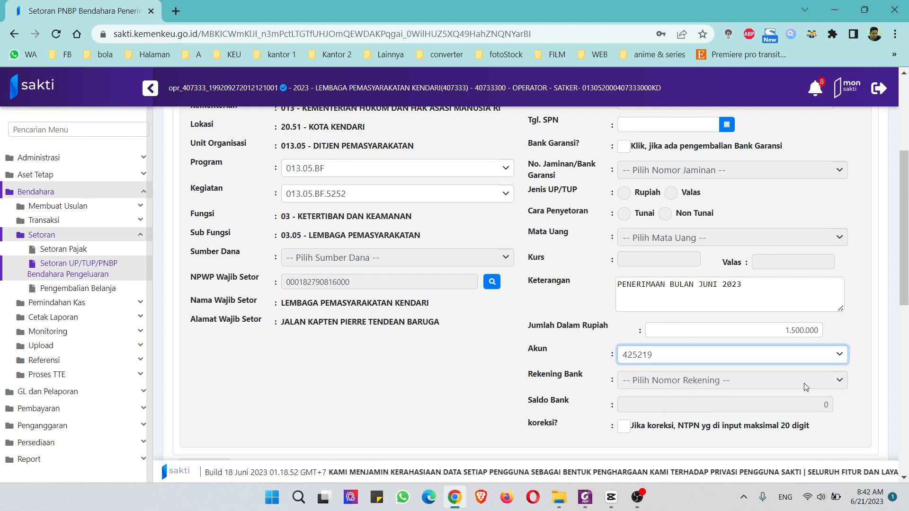
scroll(806, 386, "down", 3)
scroll(799, 384, "down", 3)
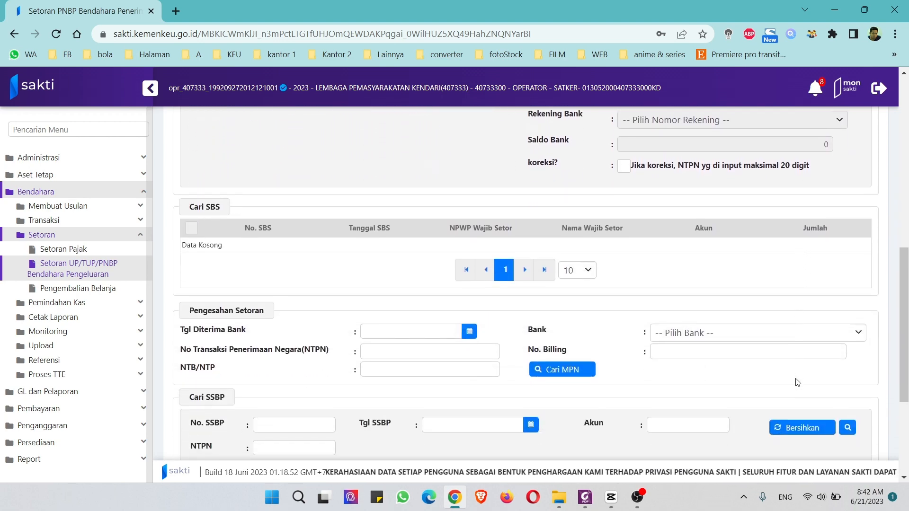
Step: Pull the matching Cari MPN payment (BANK NEGARA INDONESIA, 20/06/2023) into Pengesahan Setoran
left_click(586, 374)
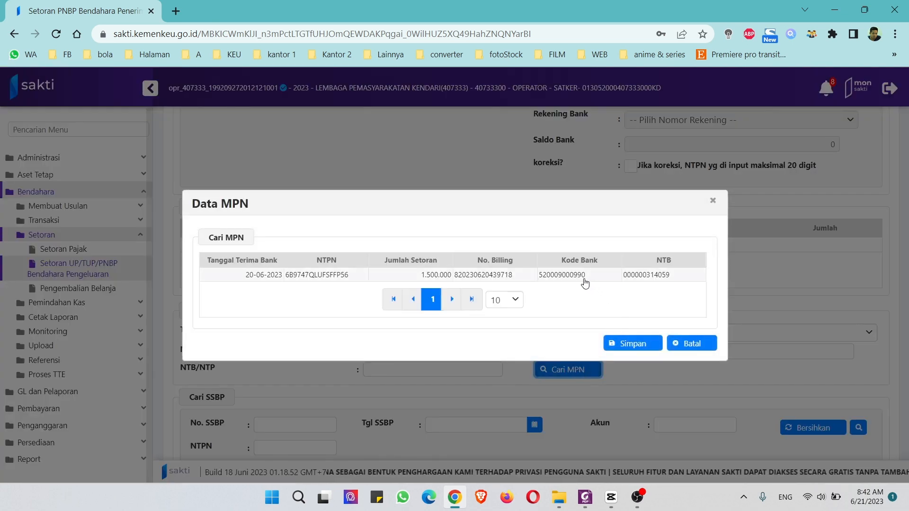
left_click(587, 275)
left_click(633, 343)
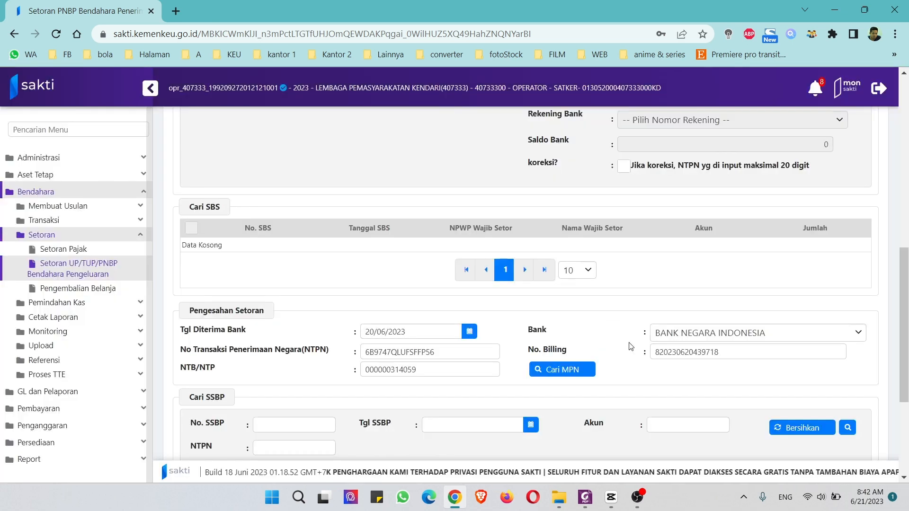
scroll(630, 347, "down", 3)
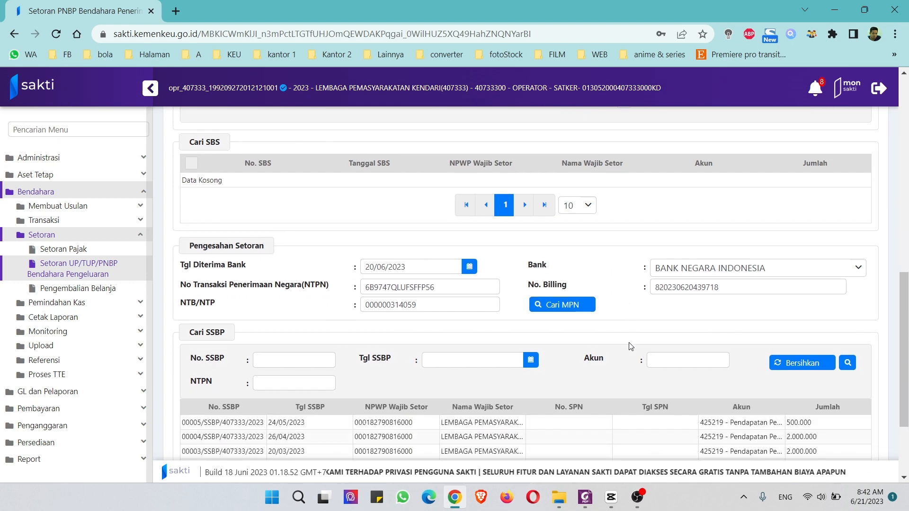
scroll(630, 347, "up", 4)
scroll(630, 347, "down", 5)
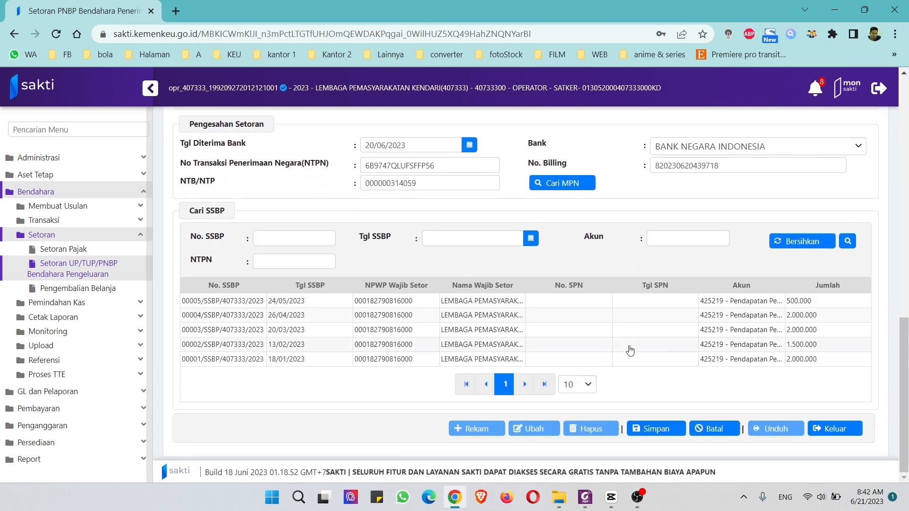
Step: Save the deposit and confirm Ya, producing SSBP 00006/SSBP/407333/2023 for 1.500.000
left_click(659, 429)
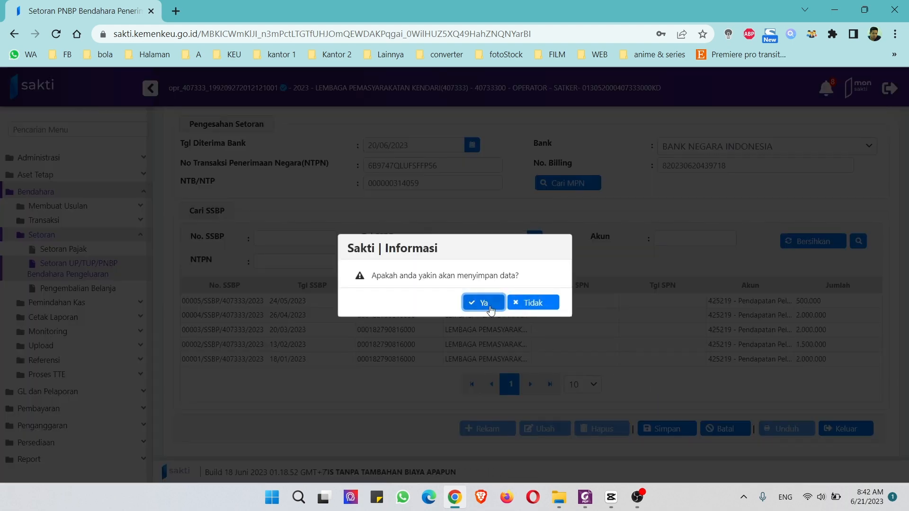
left_click(487, 304)
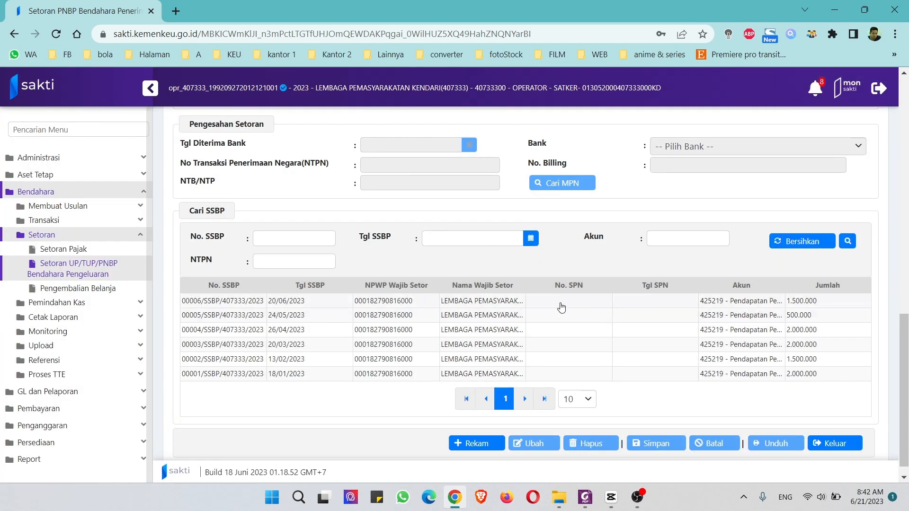
scroll(427, 331, "up", 1)
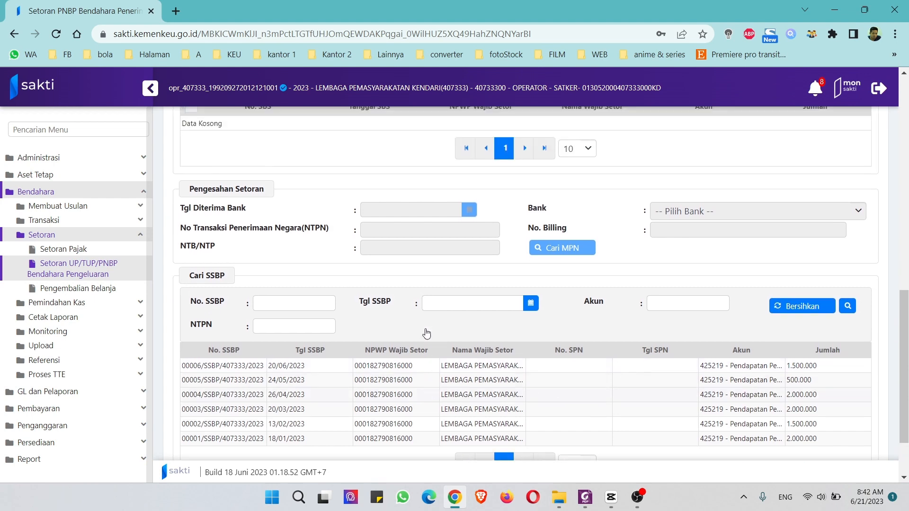
scroll(461, 335, "down", 1)
scroll(462, 337, "up", 15)
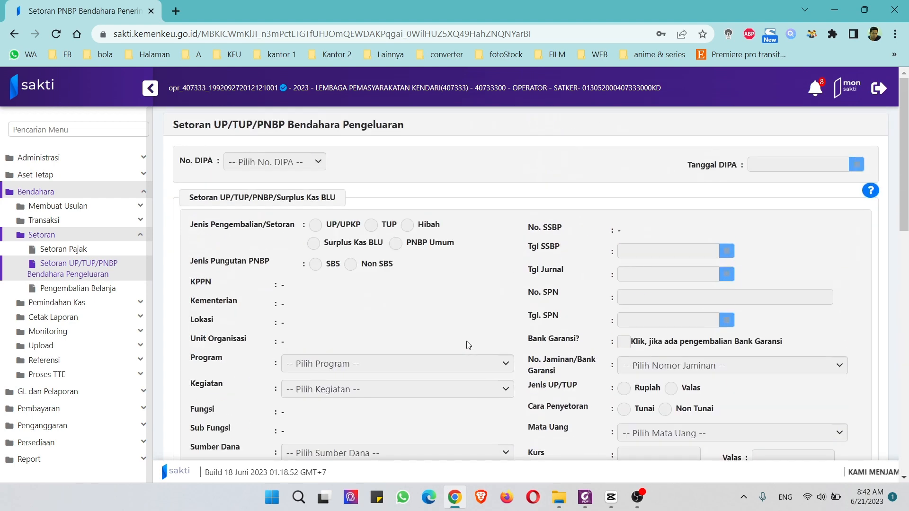